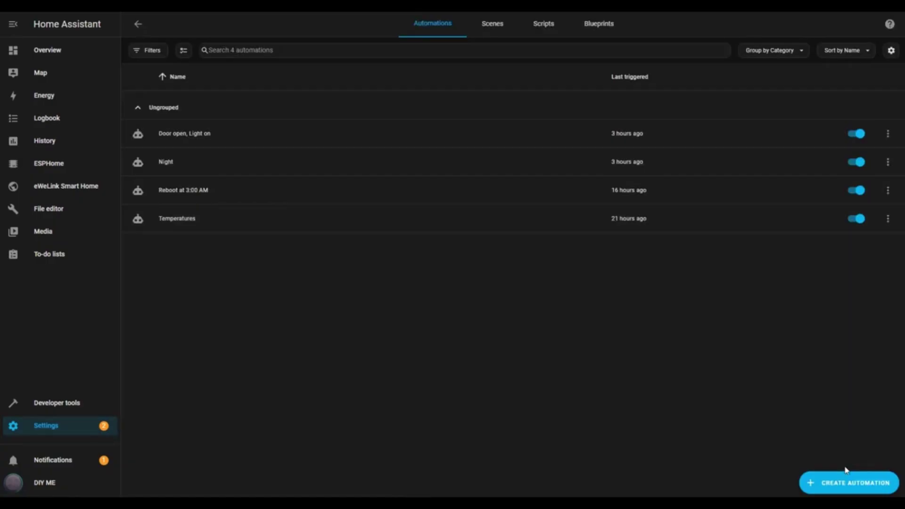
# Create a new automation with a device trigger on Entrance motion set to "Entrance motion Motion started detecting motion".
pyautogui.click(849, 481)
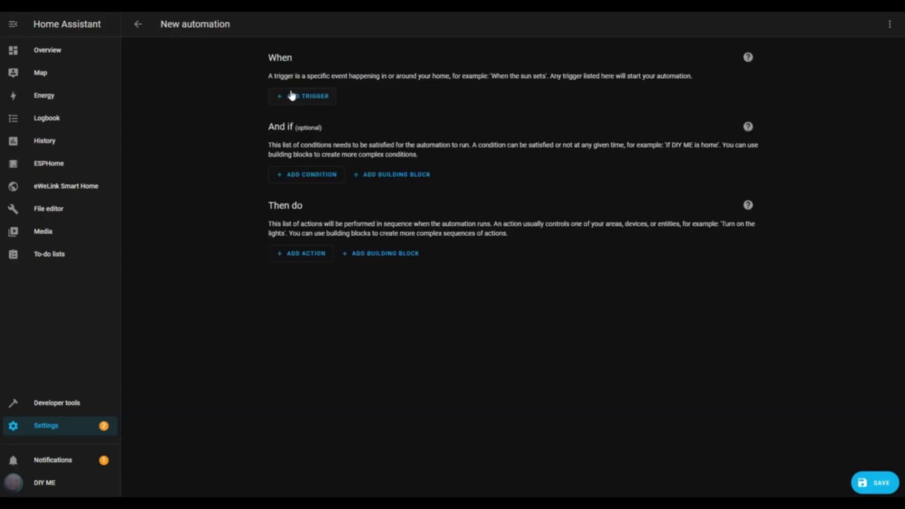
pyautogui.click(292, 96)
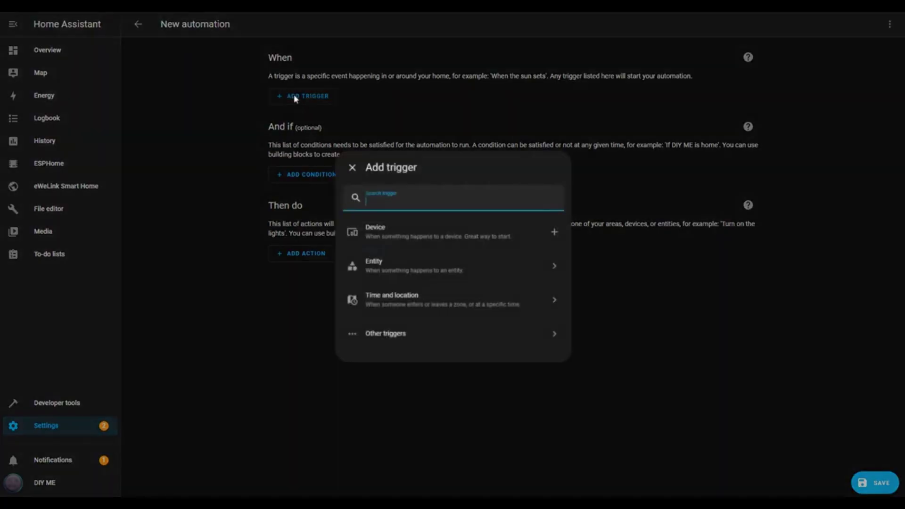
pyautogui.click(409, 235)
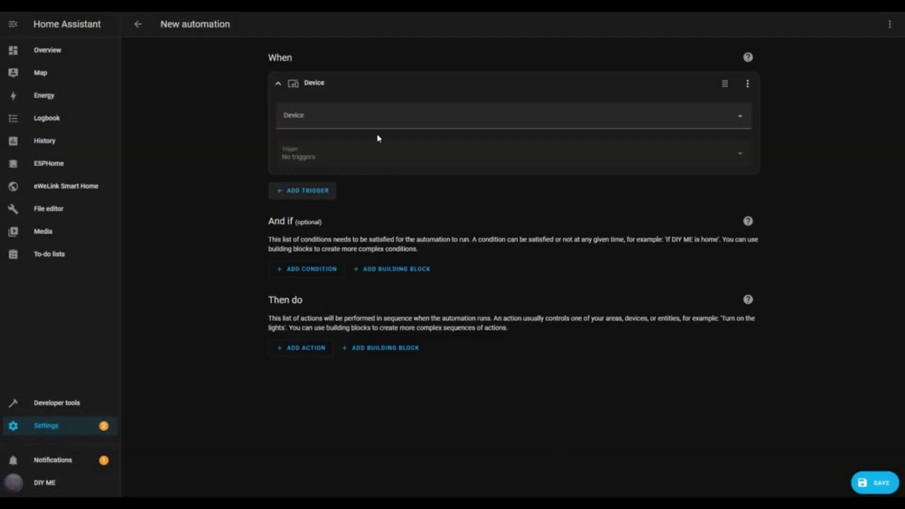
pyautogui.click(370, 118)
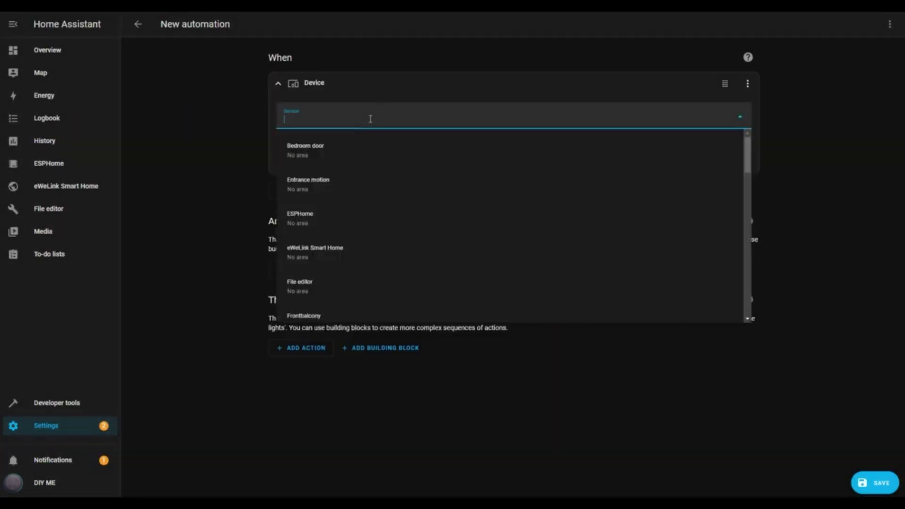
pyautogui.click(332, 183)
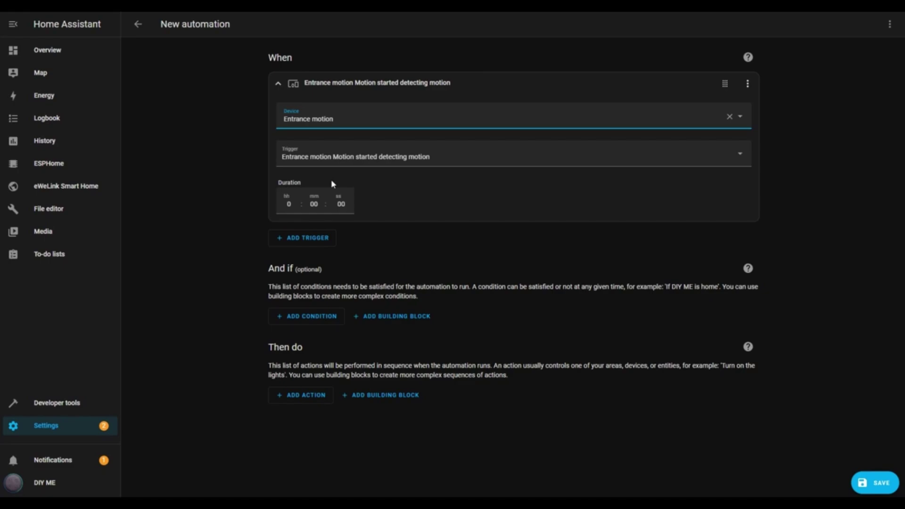
pyautogui.click(739, 160)
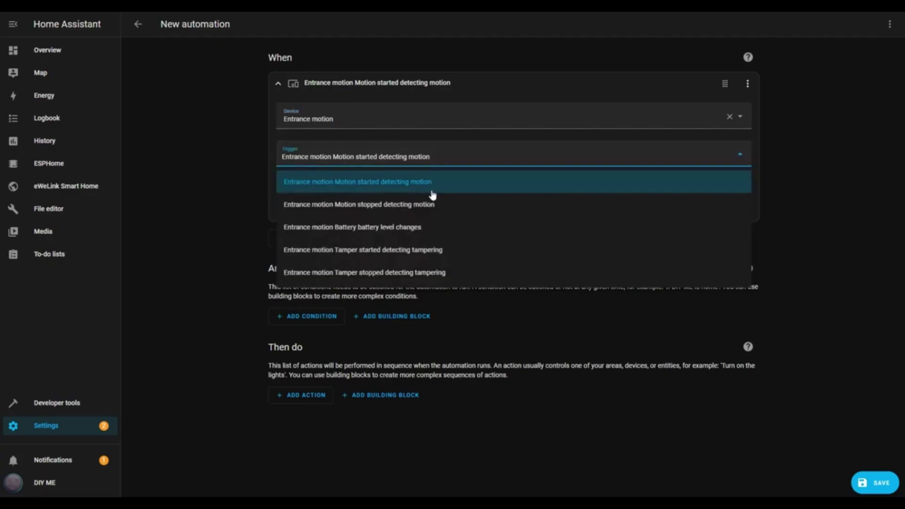
pyautogui.click(433, 194)
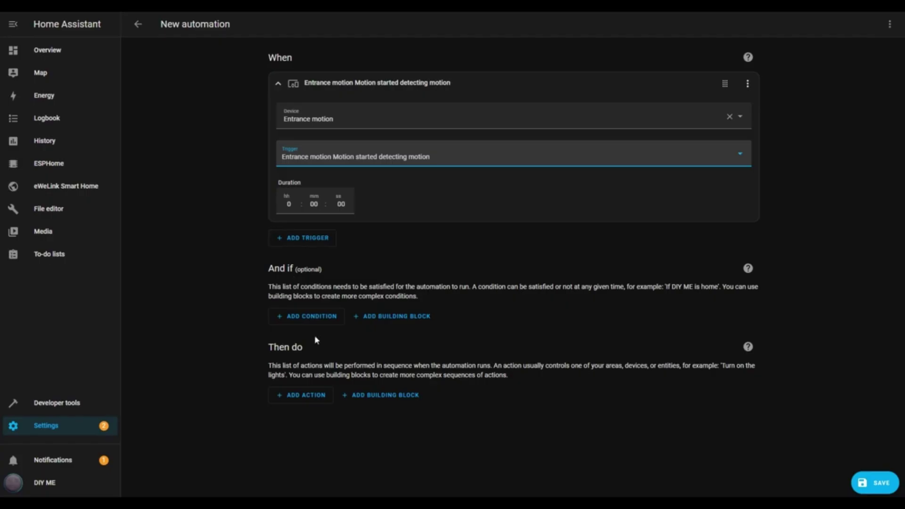
# Add a Switch Turn on action targeting the Entrance Panel-Stairs entity.
pyautogui.click(305, 397)
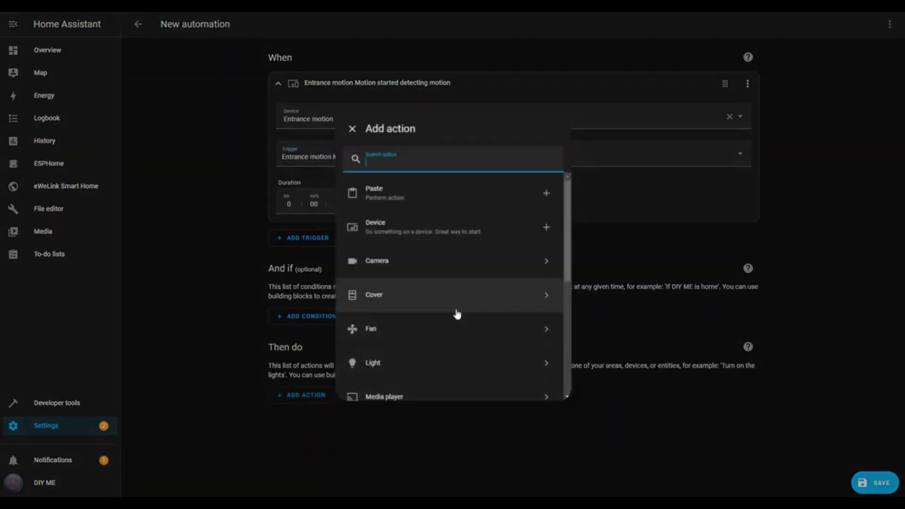
pyautogui.scroll(-5, 457, 314)
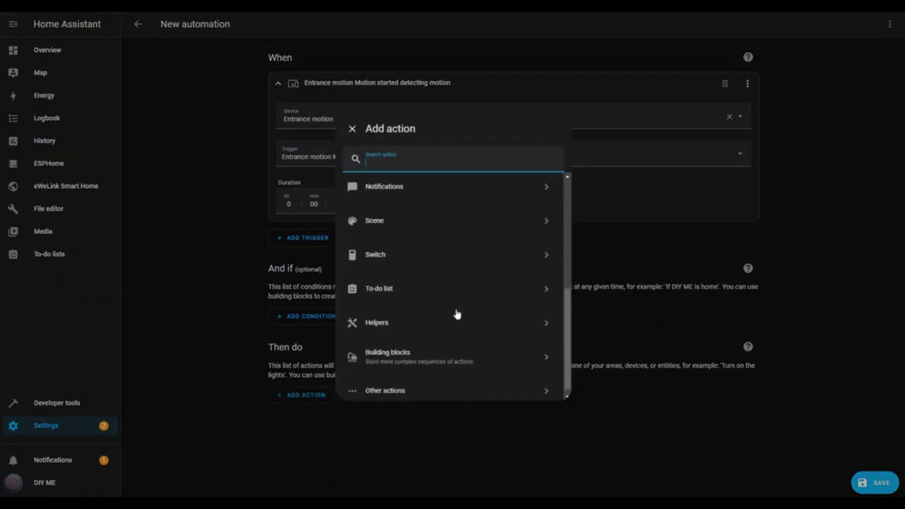
pyautogui.click(379, 248)
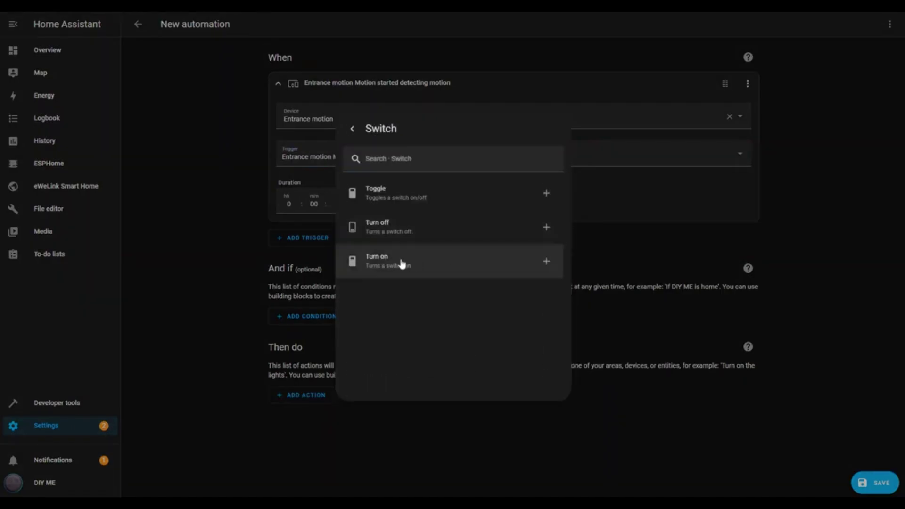
pyautogui.click(401, 263)
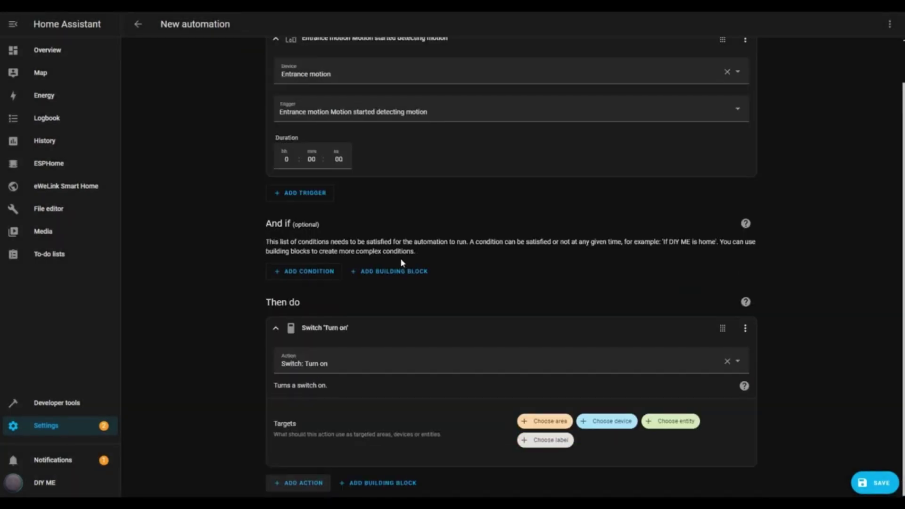
pyautogui.click(675, 422)
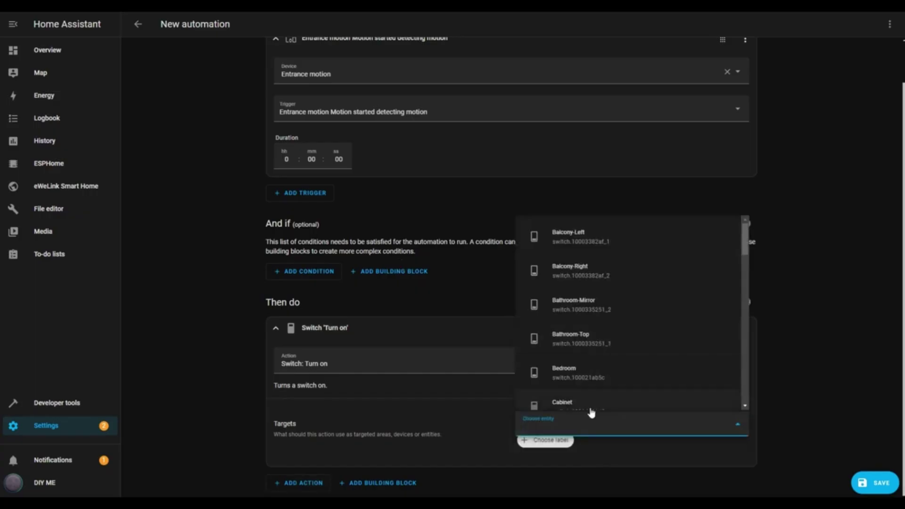
pyautogui.write('pane')
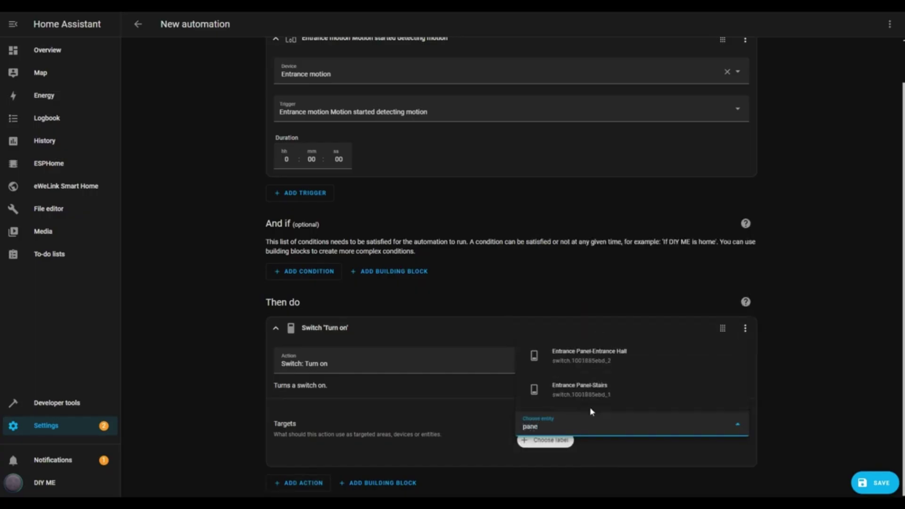
pyautogui.click(584, 391)
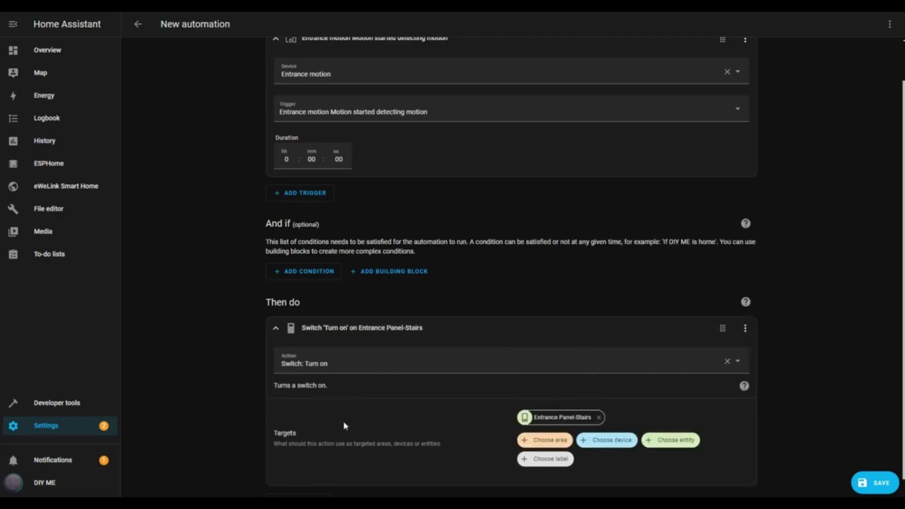
# Add a notification action that sends a notification with living_room after the switch action.
pyautogui.scroll(-1, 650, 397)
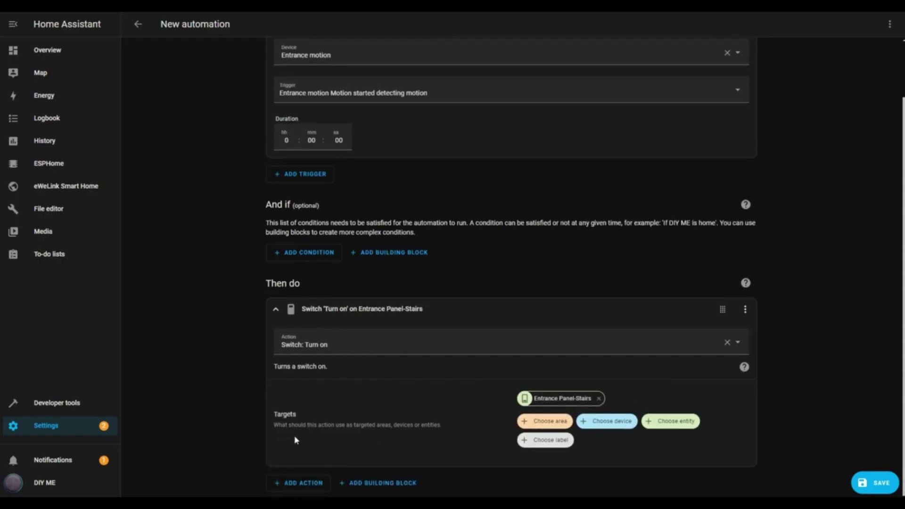
pyautogui.click(303, 482)
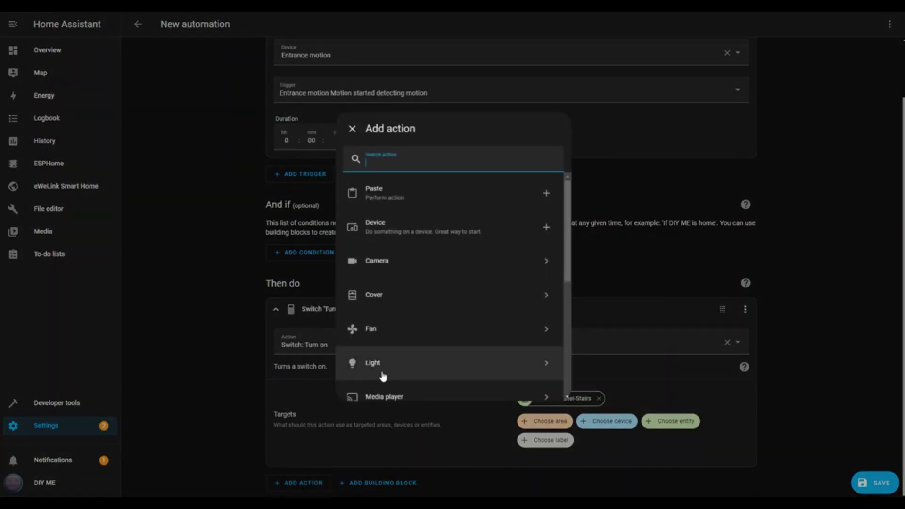
pyautogui.scroll(-3, 381, 376)
pyautogui.scroll(-1, 383, 376)
pyautogui.click(379, 252)
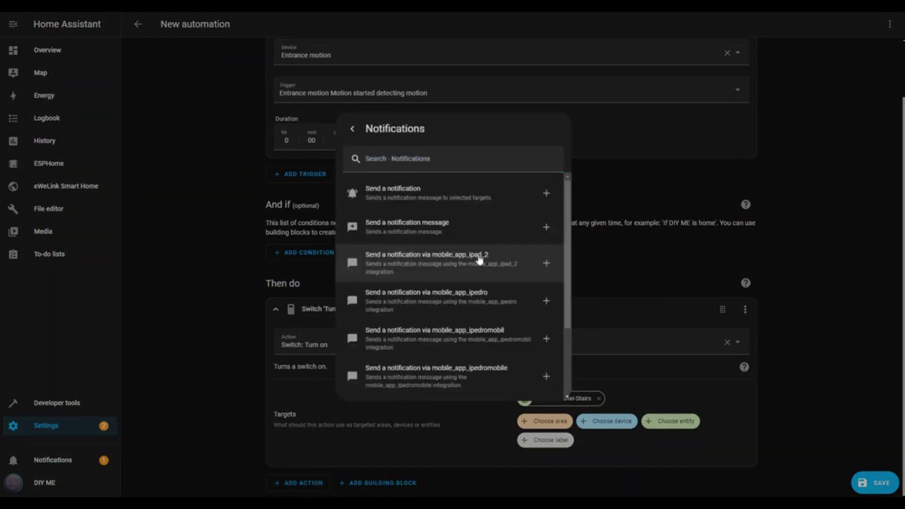
pyautogui.scroll(-2, 504, 301)
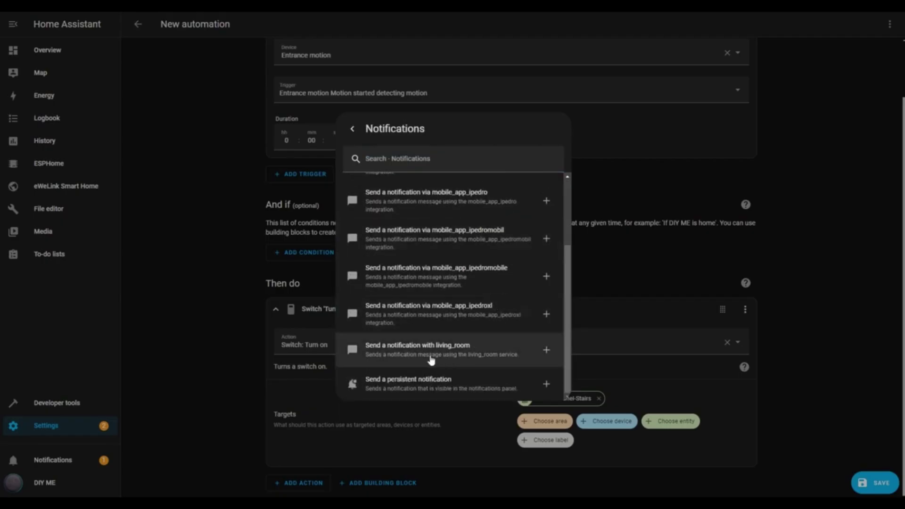
pyautogui.click(430, 359)
# Set the notification message to "There's someone at the door" and enable the title with the text "Motion".
pyautogui.click(583, 321)
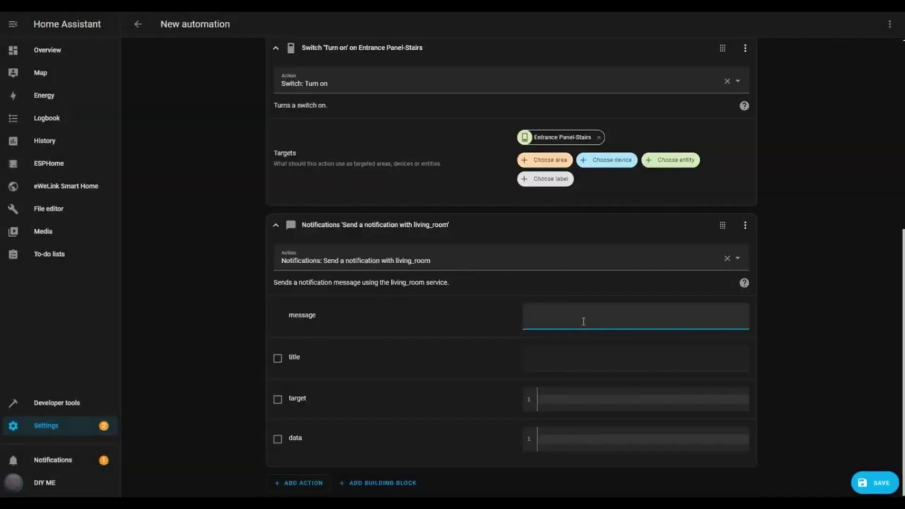
pyautogui.write("There's someone at the door")
pyautogui.click(278, 358)
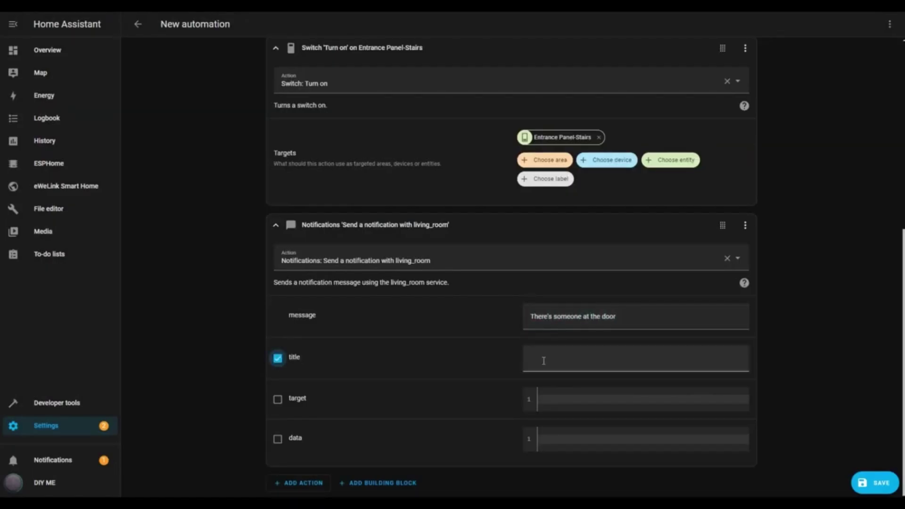
pyautogui.write('Motion')
# Add a wait-for-time-to-pass building block with a delay of 01 minute.
pyautogui.click(371, 483)
pyautogui.scroll(-3, 383, 379)
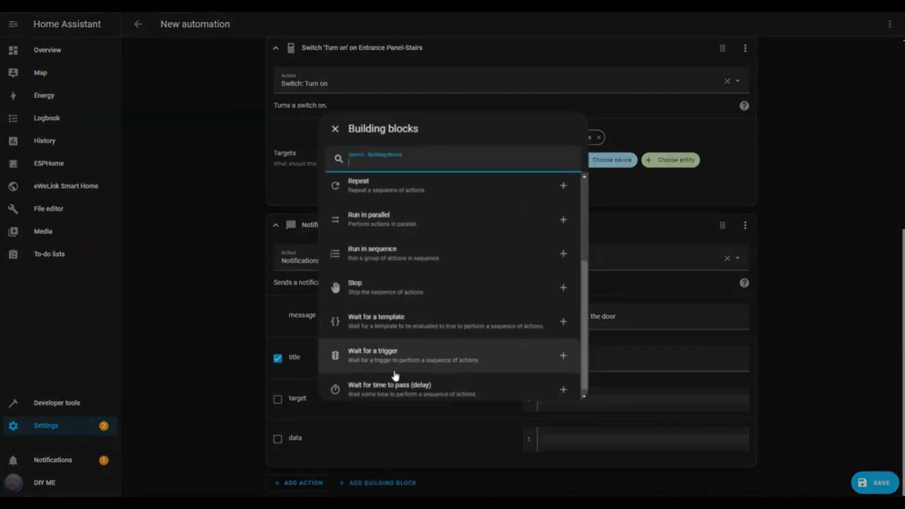
pyautogui.click(383, 381)
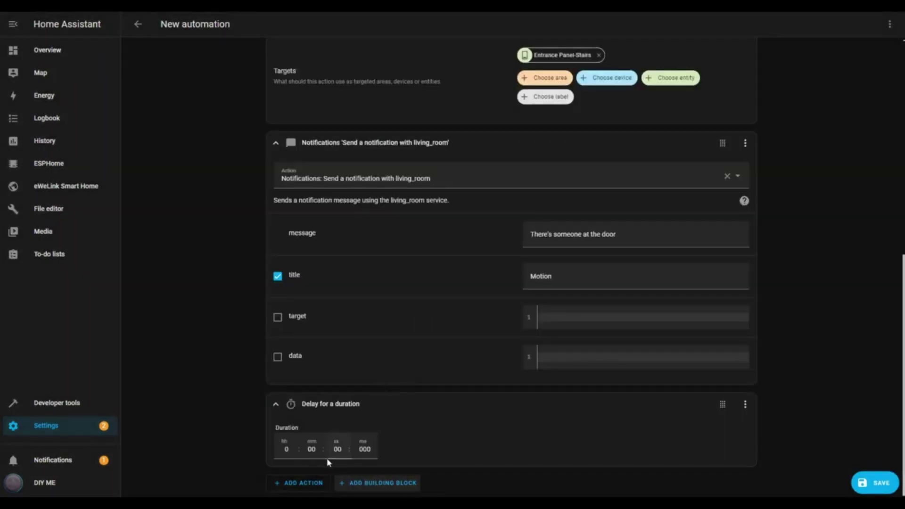
pyautogui.click(316, 448)
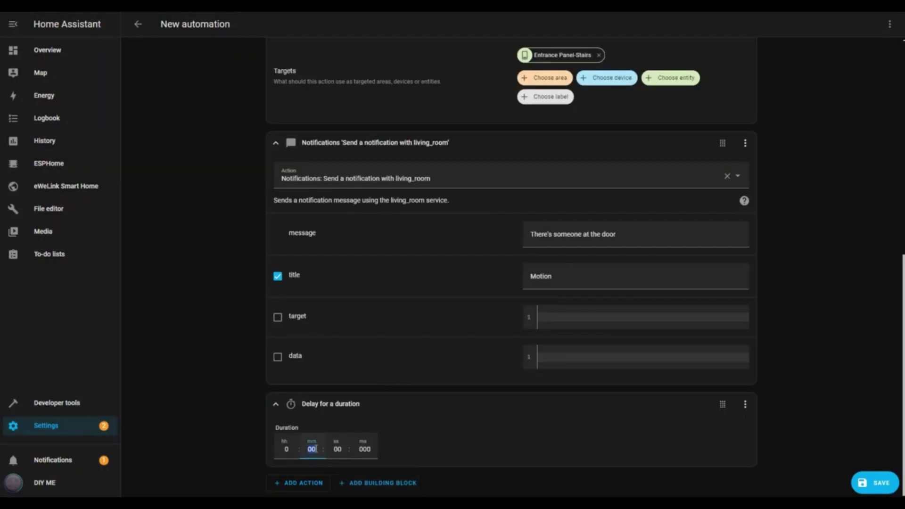
pyautogui.write('01')
# Add a Switch Turn off action targeting the Entrance Panel-Stairs entity after the delay.
pyautogui.click(306, 483)
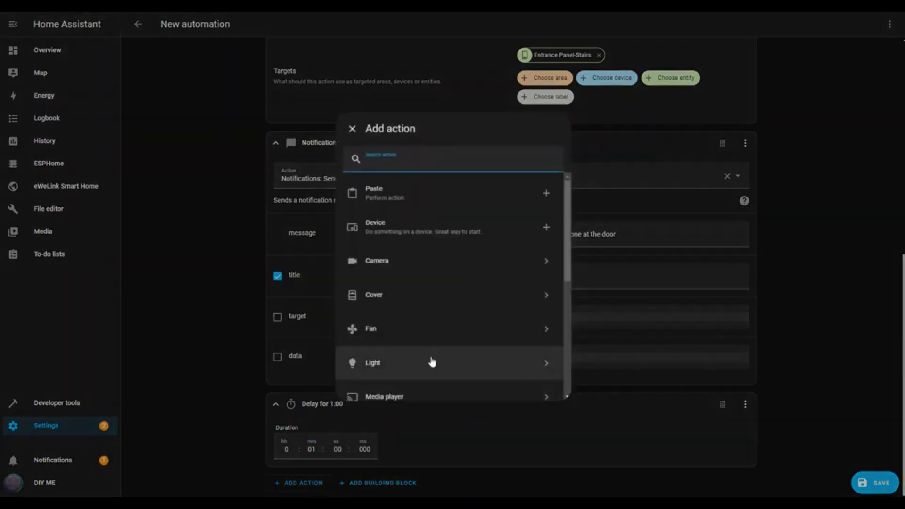
pyautogui.scroll(-5, 431, 360)
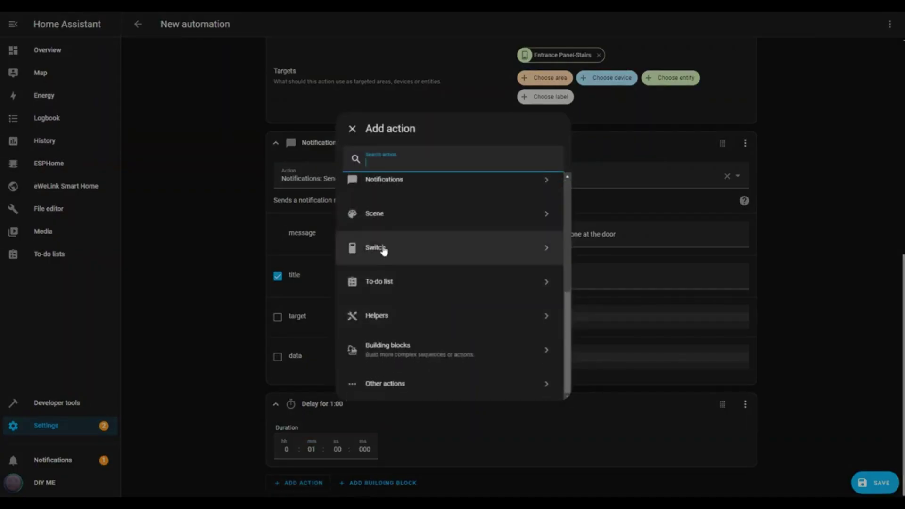
pyautogui.click(416, 249)
pyautogui.click(382, 229)
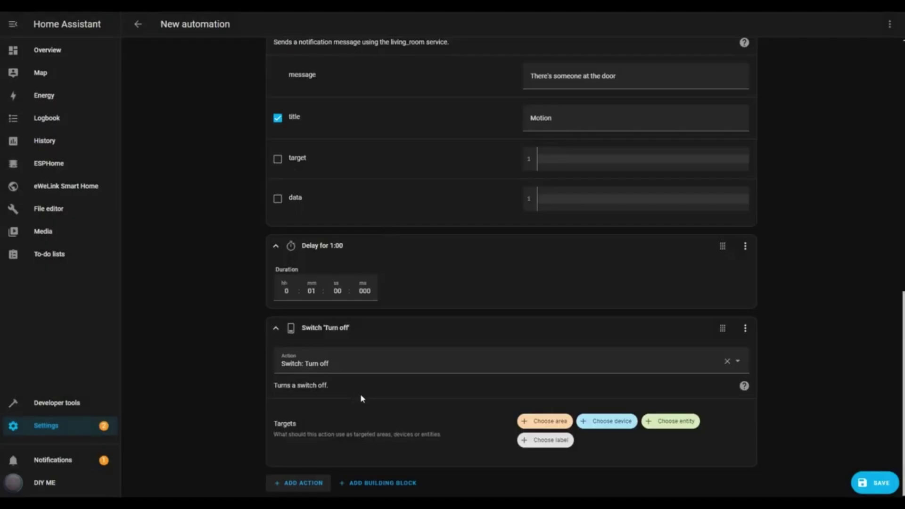
pyautogui.click(668, 416)
pyautogui.write('stai')
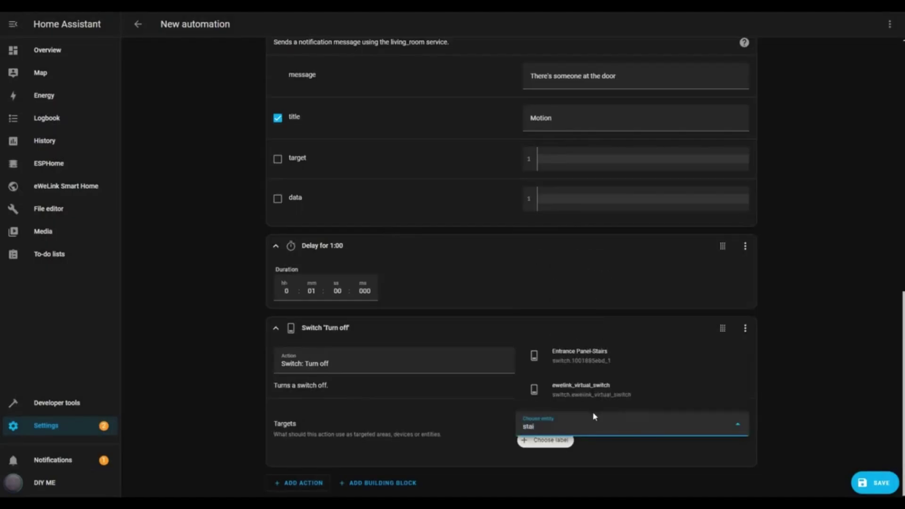
pyautogui.click(587, 356)
# Save the automation under the name "Someone at the door" and leave its editor.
pyautogui.scroll(-1, 587, 358)
pyautogui.click(874, 482)
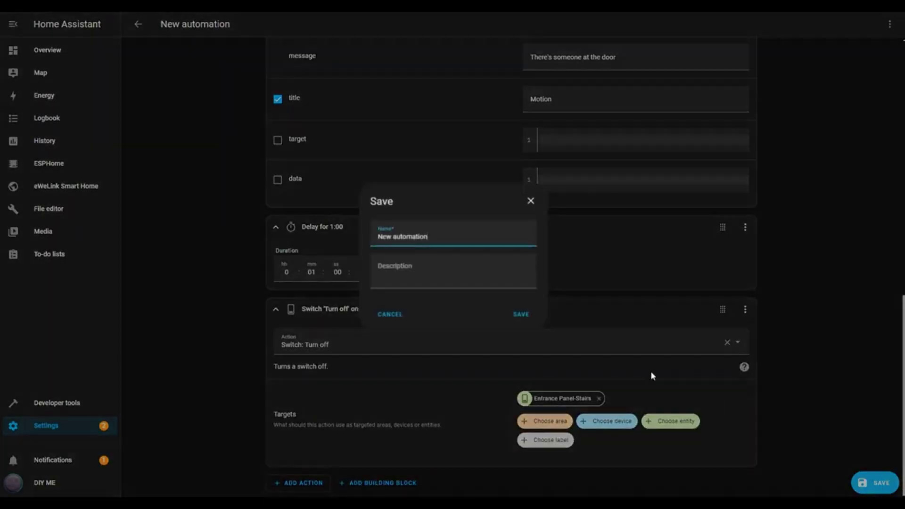
pyautogui.moveTo(436, 238); pyautogui.dragTo(372, 241)
pyautogui.write('Someone at the door')
pyautogui.click(520, 315)
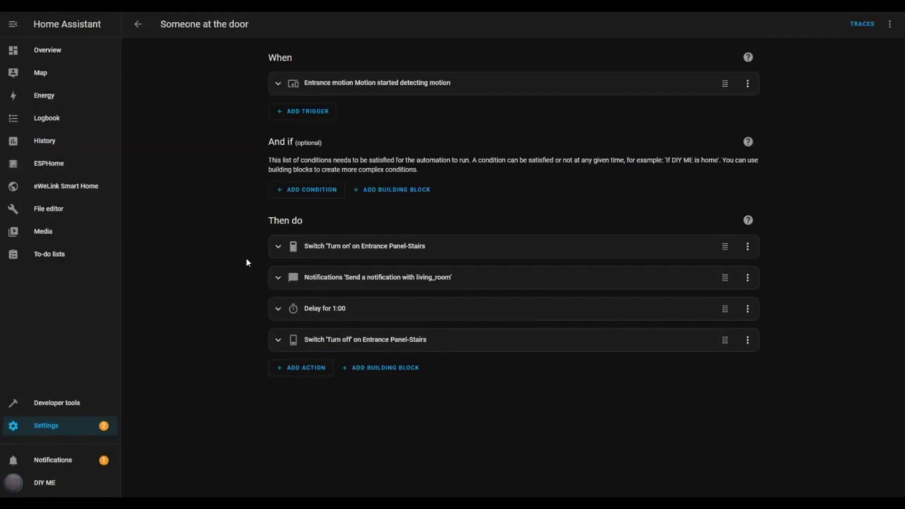
pyautogui.click(138, 27)
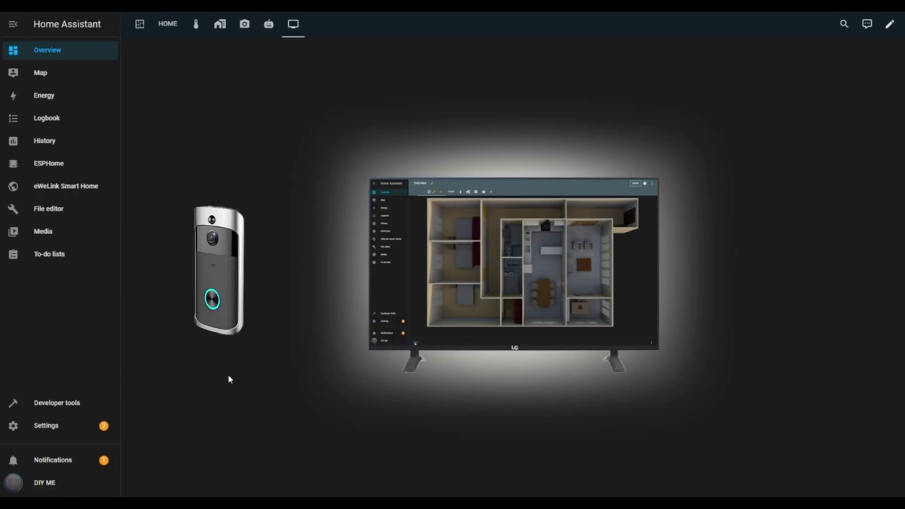
# Open the automations list from the Home Assistant settings and create a new automation from scratch.
pyautogui.click(54, 429)
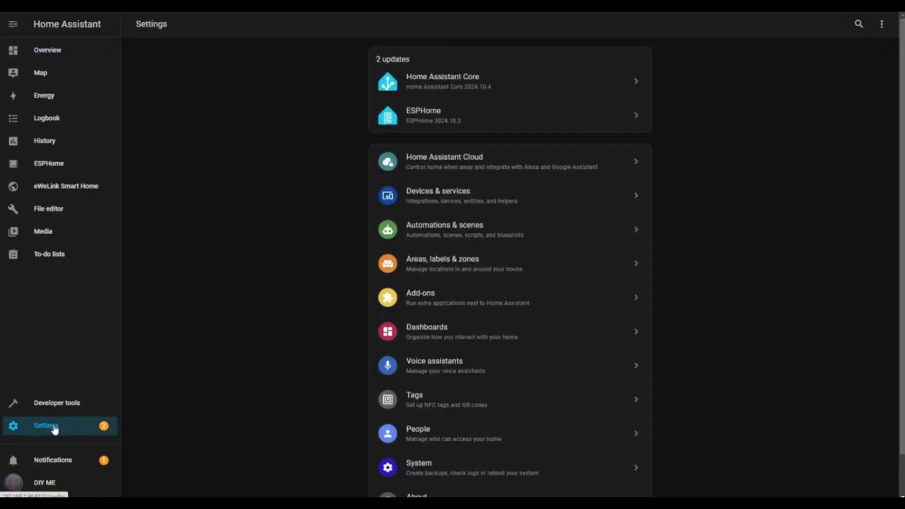
pyautogui.click(437, 235)
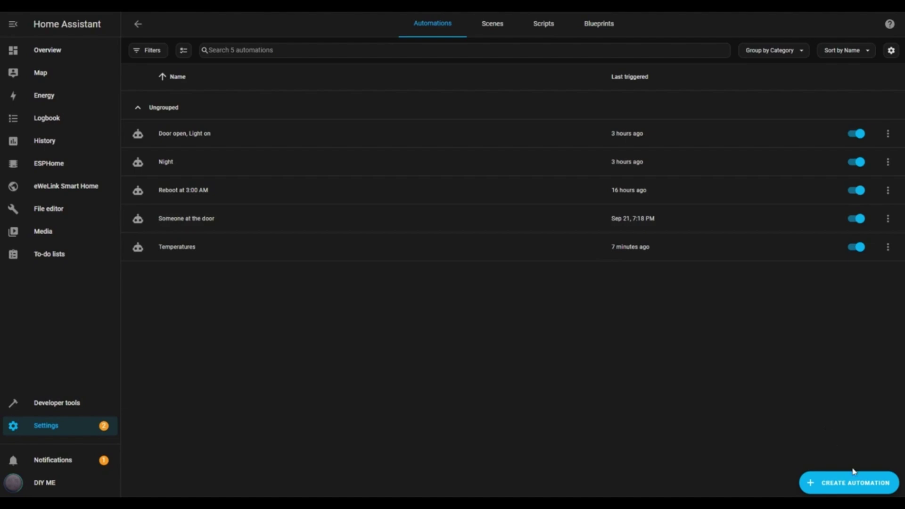
pyautogui.click(857, 482)
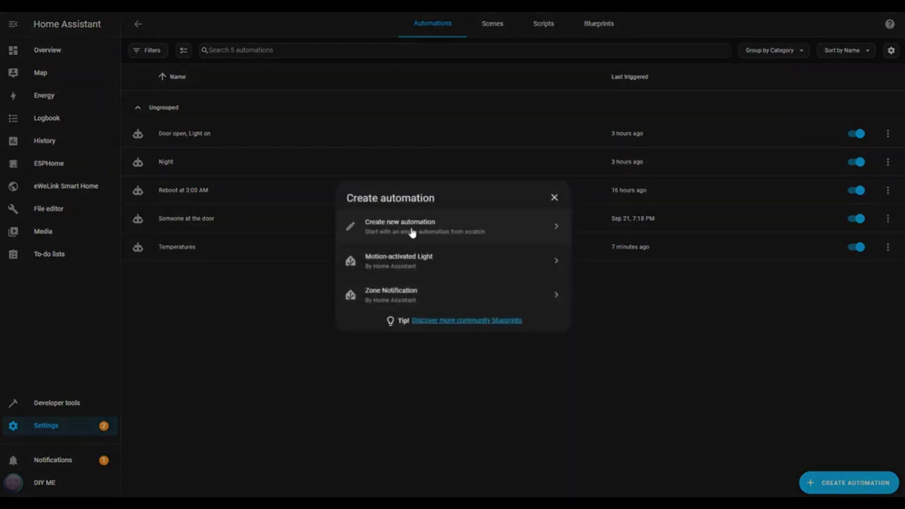
pyautogui.click(412, 232)
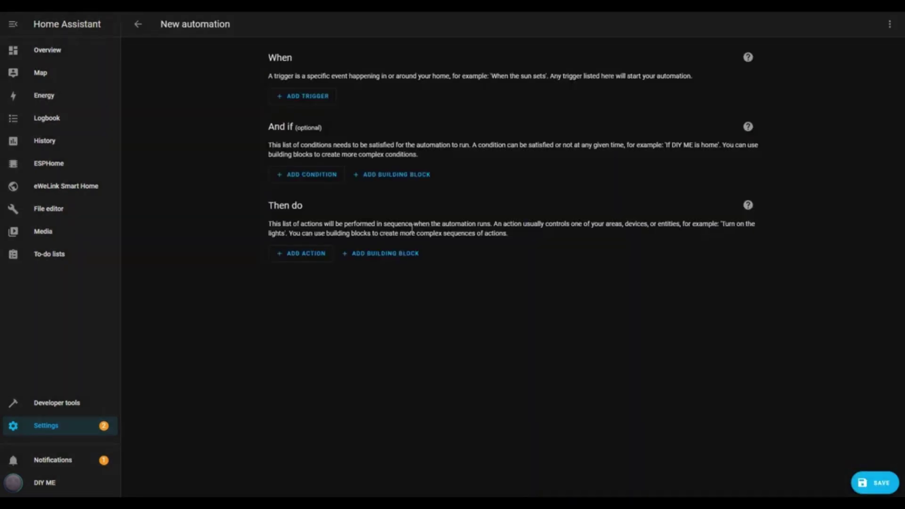
# Add a device trigger for the Entrance motion device that fires when motion starts being detected.
pyautogui.click(320, 96)
pyautogui.click(400, 235)
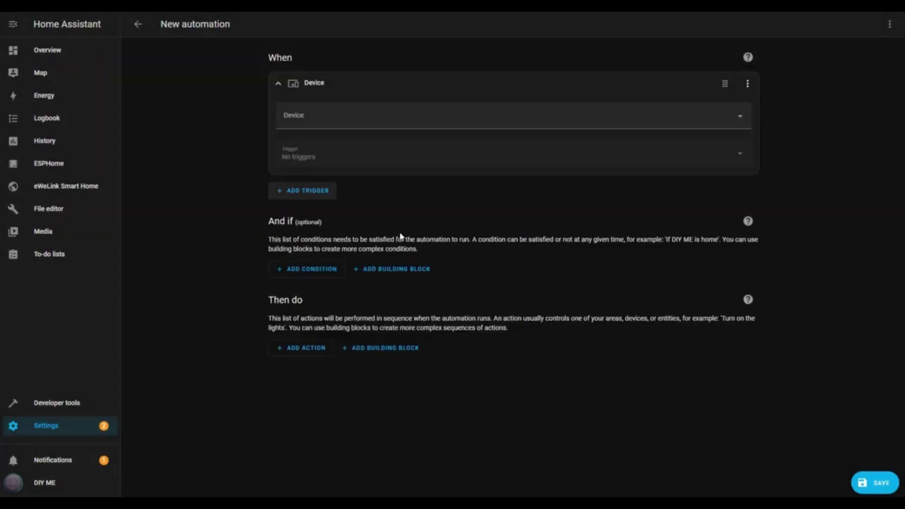
pyautogui.click(358, 122)
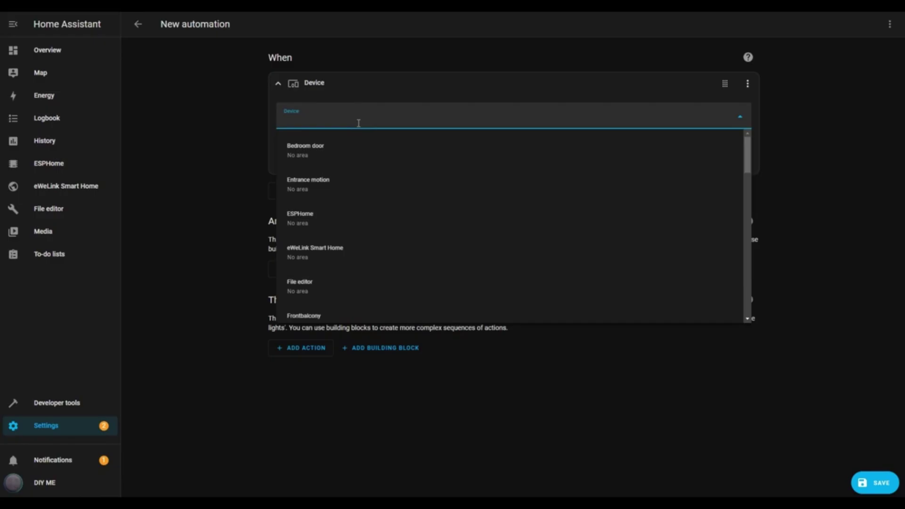
pyautogui.write('motio')
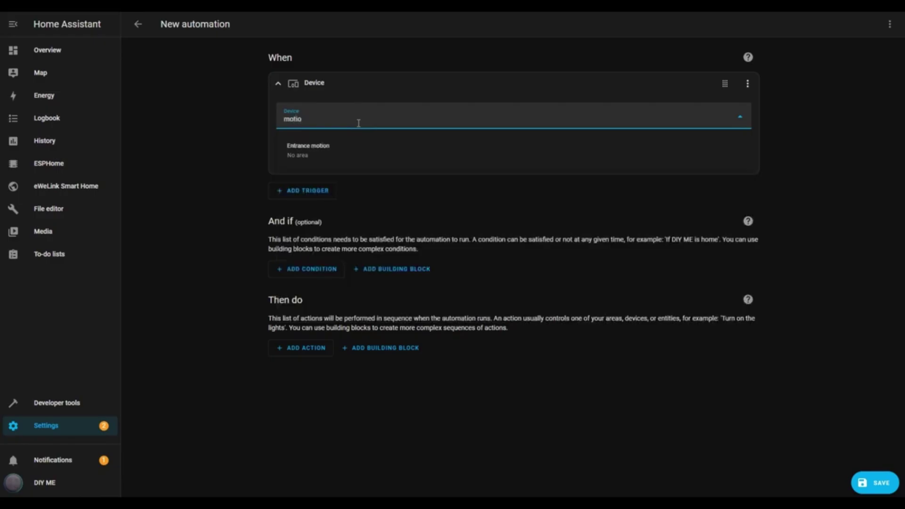
pyautogui.click(349, 149)
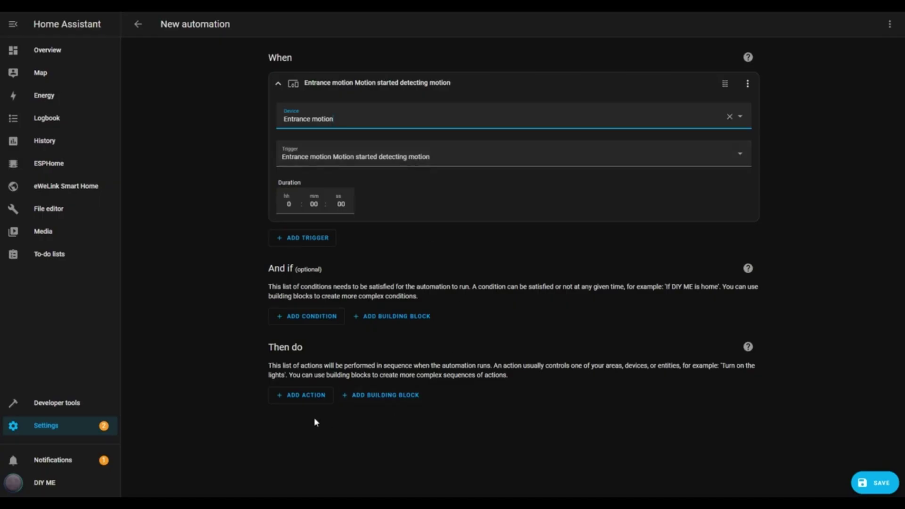
# Add a Media player Pause action targeting the Living room TV entity.
pyautogui.click(305, 396)
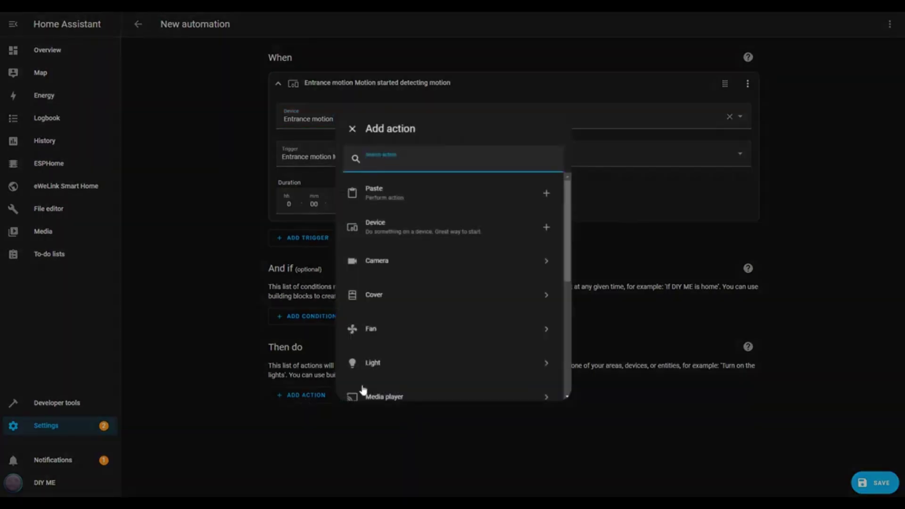
pyautogui.scroll(-2, 413, 349)
pyautogui.scroll(-2, 412, 349)
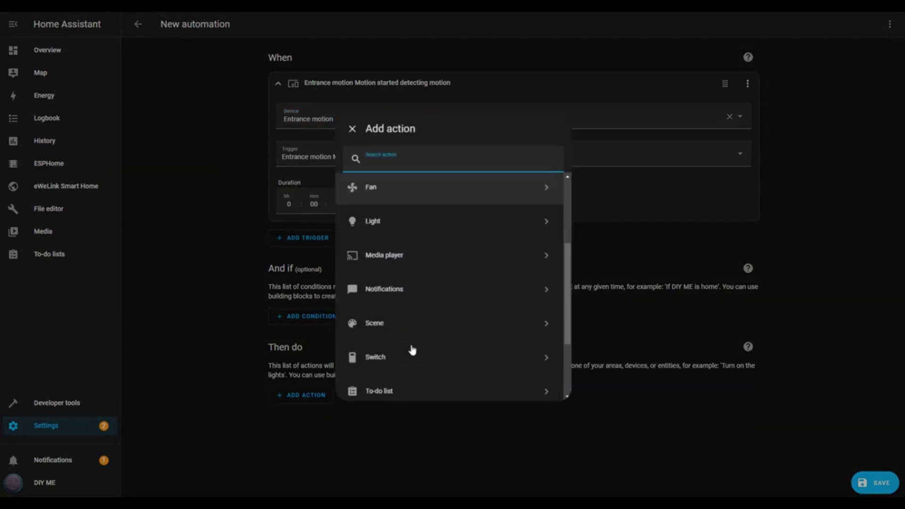
pyautogui.click(390, 262)
pyautogui.scroll(-2, 436, 282)
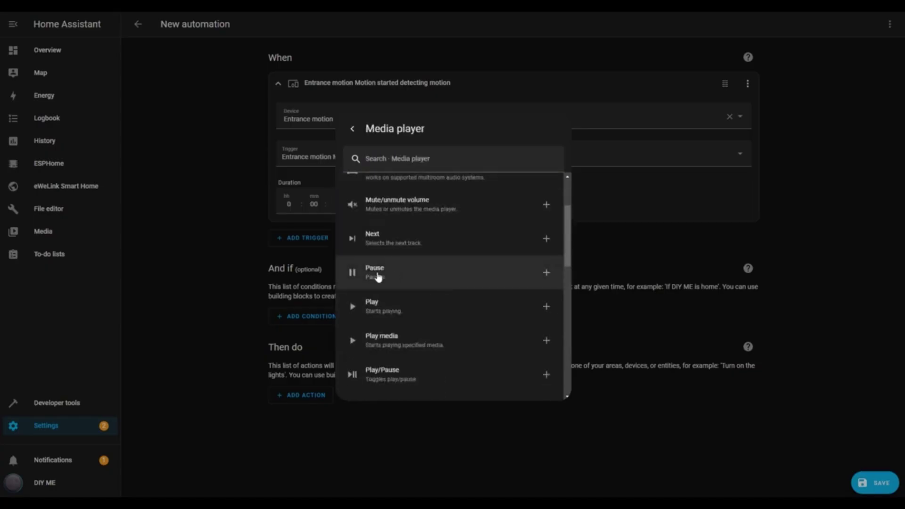
pyautogui.click(377, 277)
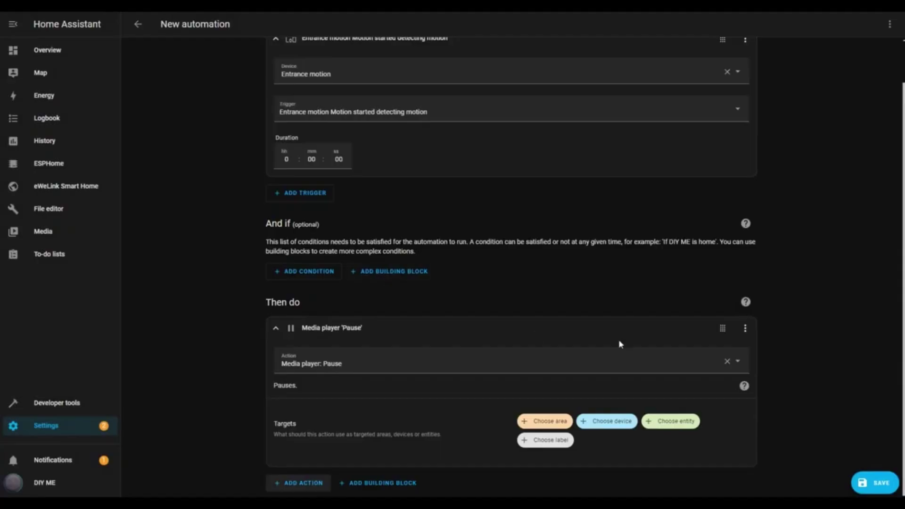
pyautogui.click(656, 421)
pyautogui.click(593, 390)
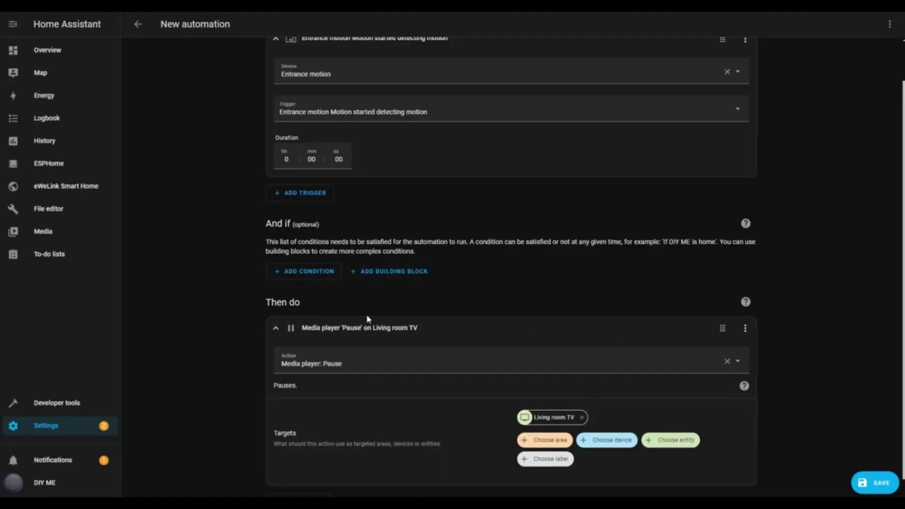
# Save the automation under the name "Pause TV if is someone at the door".
pyautogui.scroll(-1, 459, 347)
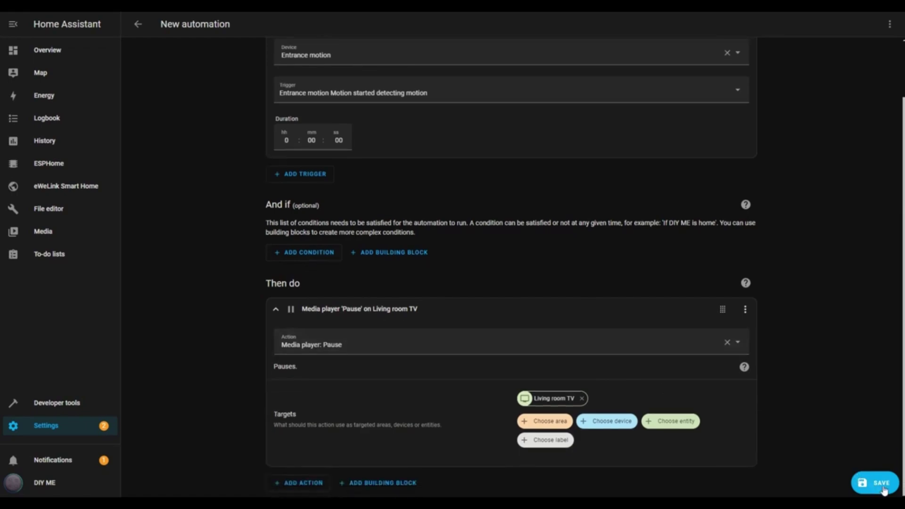
pyautogui.click(881, 484)
pyautogui.write('Pause TV if is d')
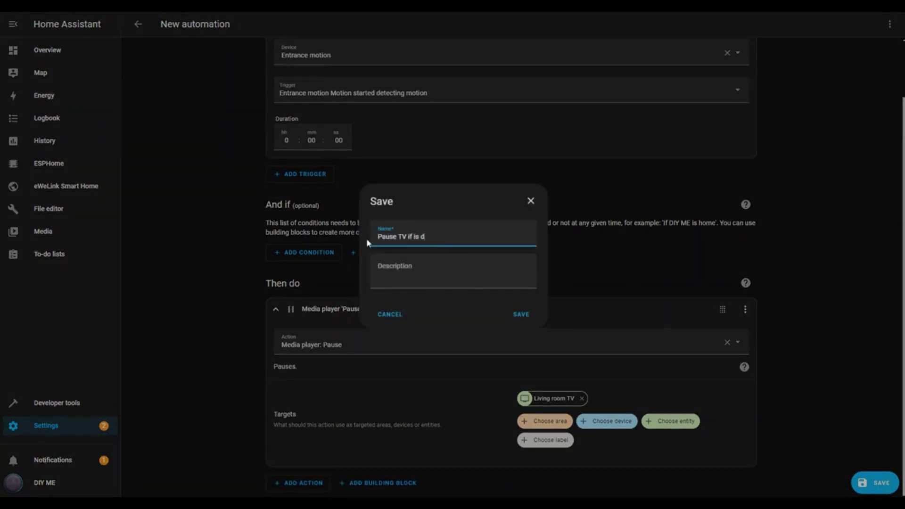
pyautogui.press('BackSpace')
pyautogui.write('someone at the door')
pyautogui.click(520, 314)
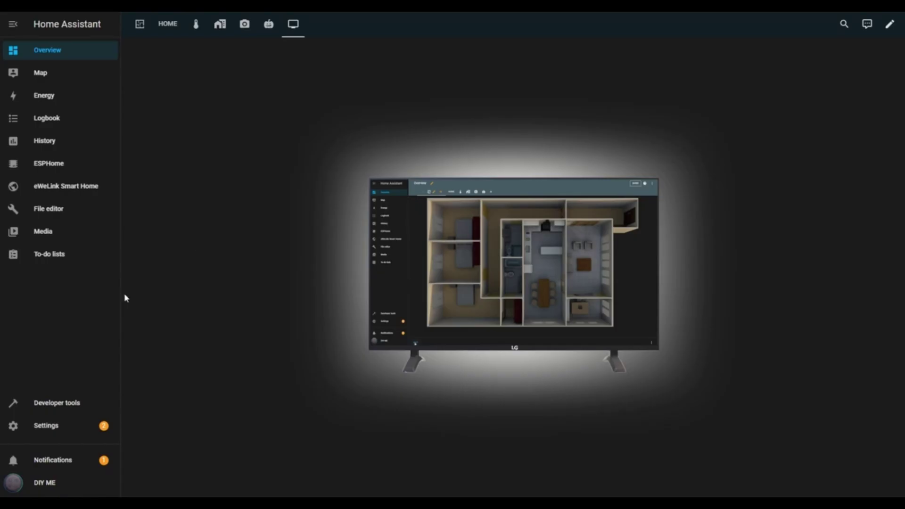
# Return to the automations list in the settings and create another empty automation.
pyautogui.click(36, 428)
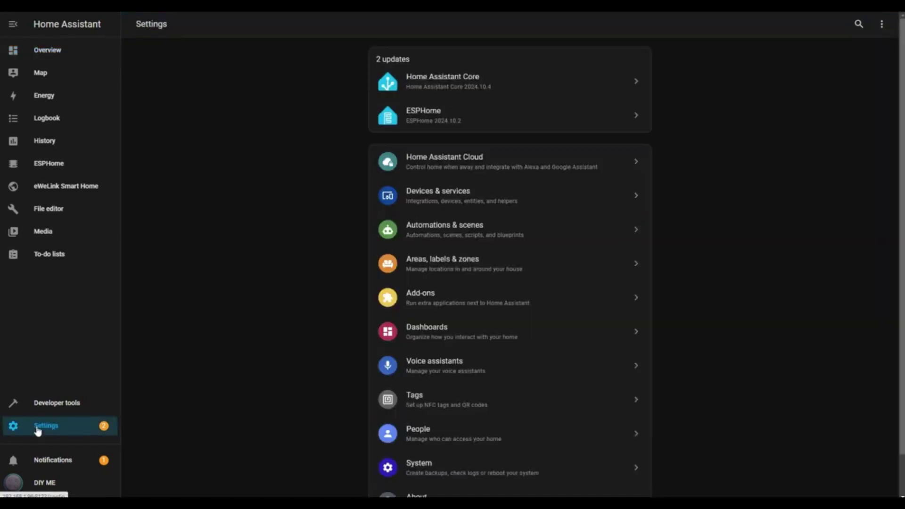
pyautogui.click(429, 234)
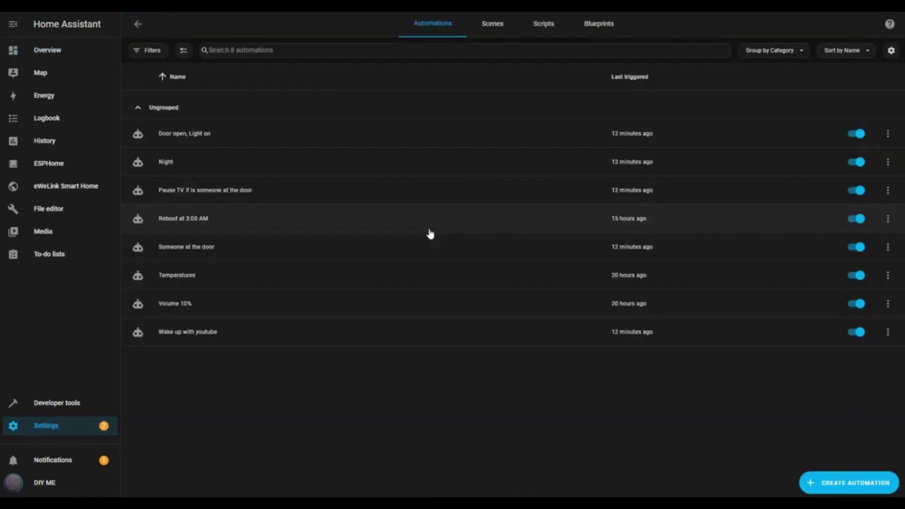
pyautogui.click(853, 482)
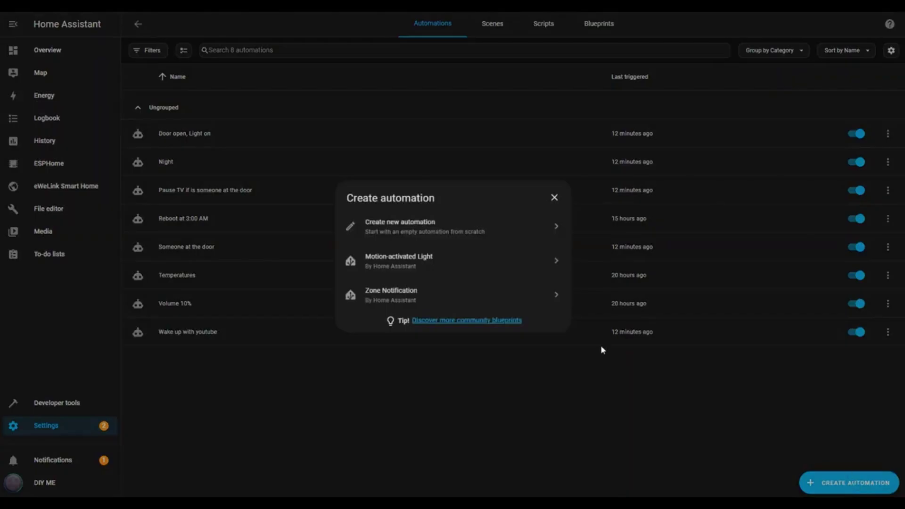
pyautogui.click(418, 226)
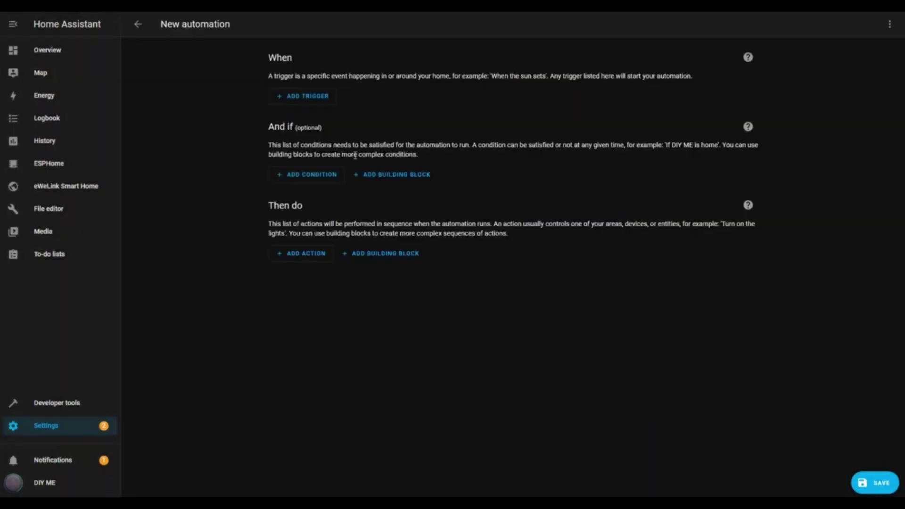
# Add a device trigger for the Living Room device and set it to "Living room TV turned on".
pyautogui.click(300, 96)
pyautogui.click(379, 228)
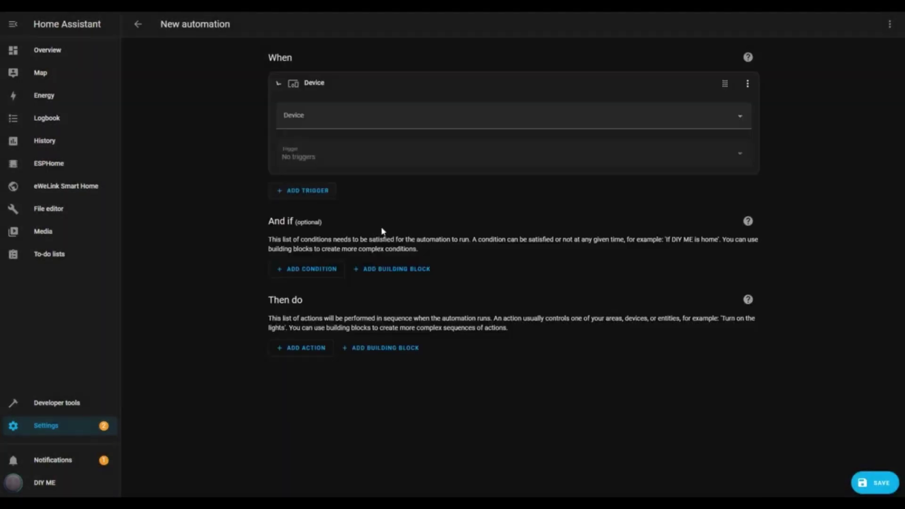
pyautogui.click(699, 121)
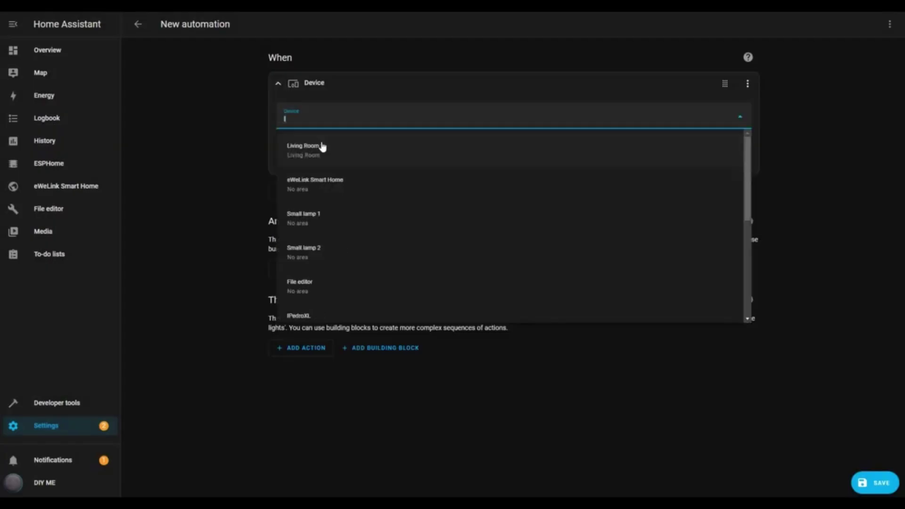
pyautogui.write('li')
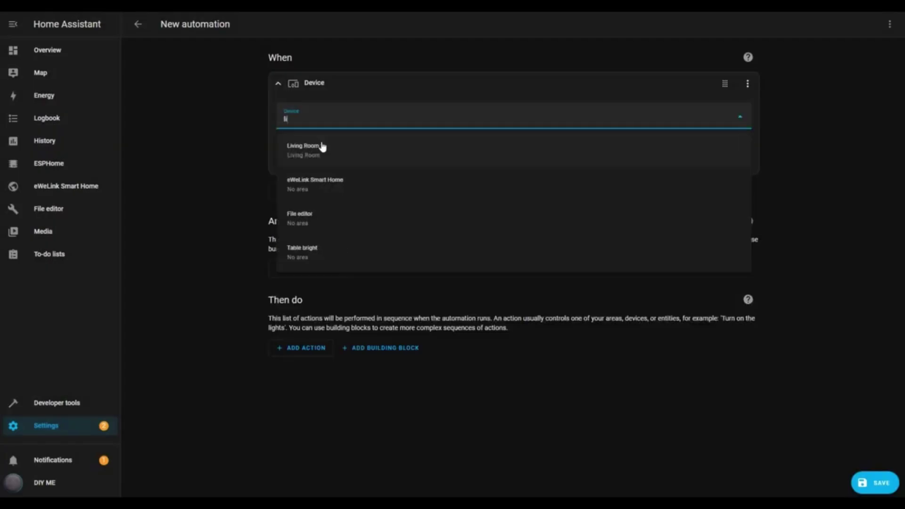
pyautogui.click(322, 147)
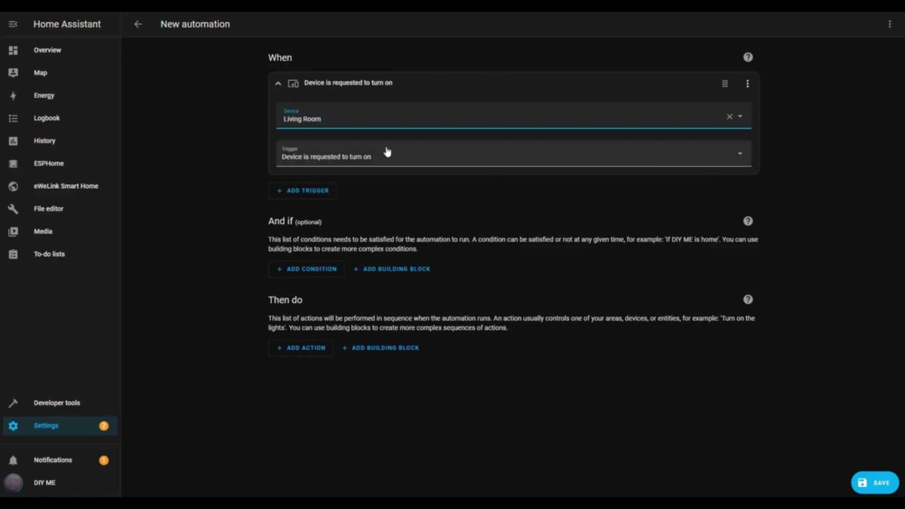
pyautogui.click(738, 154)
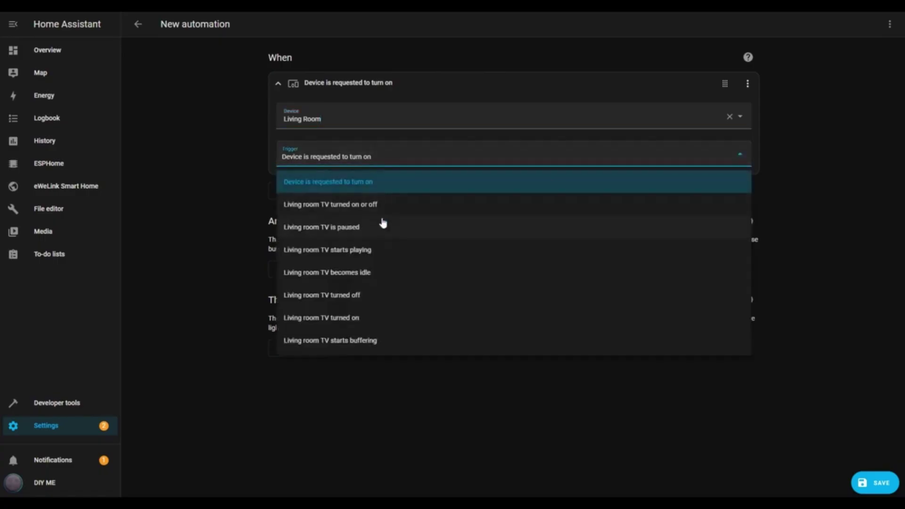
pyautogui.click(313, 325)
# Add a Sun condition limiting the automation to before sunrise and after sunset.
pyautogui.click(313, 323)
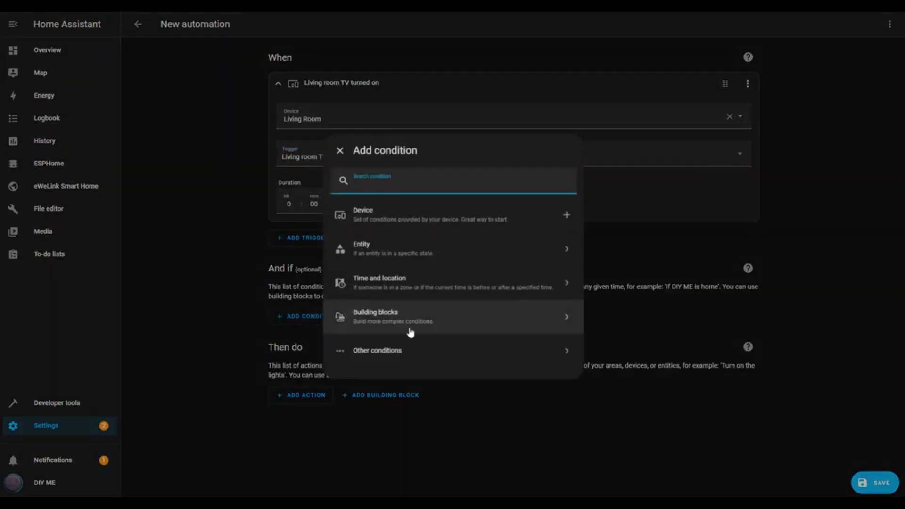
pyautogui.click(394, 295)
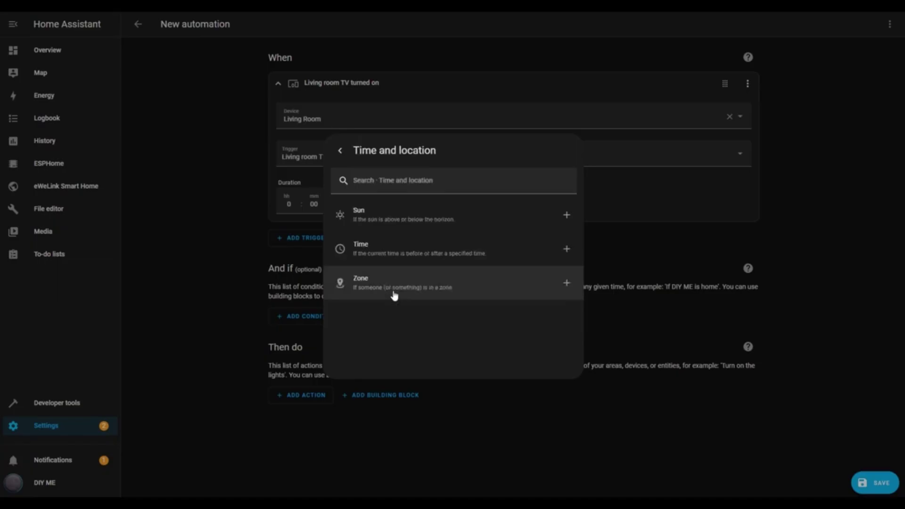
pyautogui.click(361, 216)
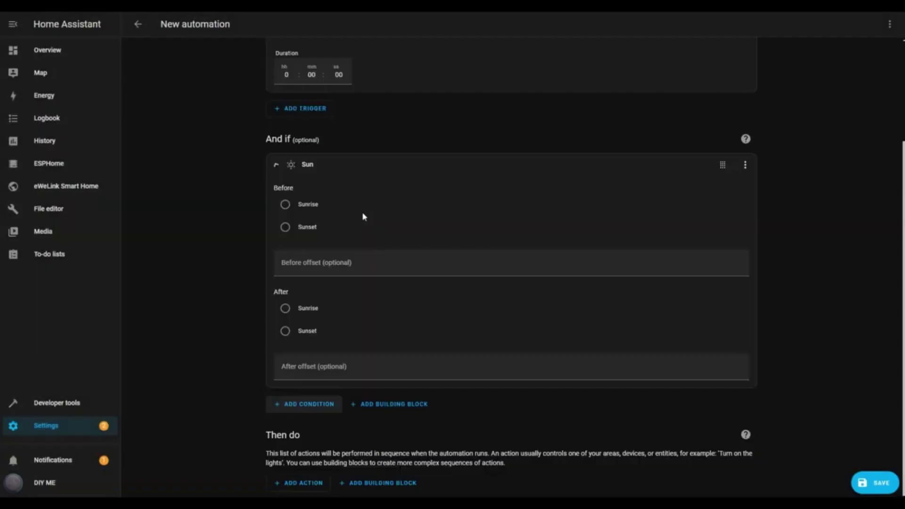
pyautogui.click(289, 207)
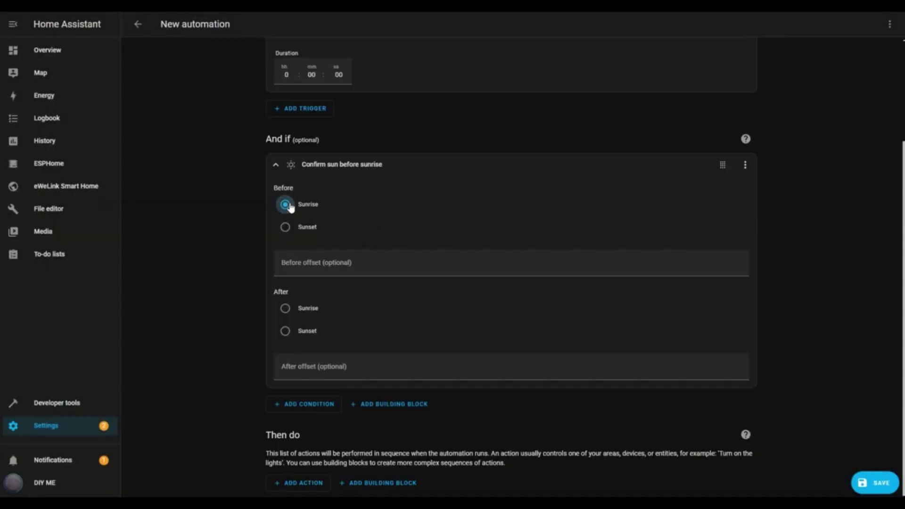
pyautogui.click(285, 337)
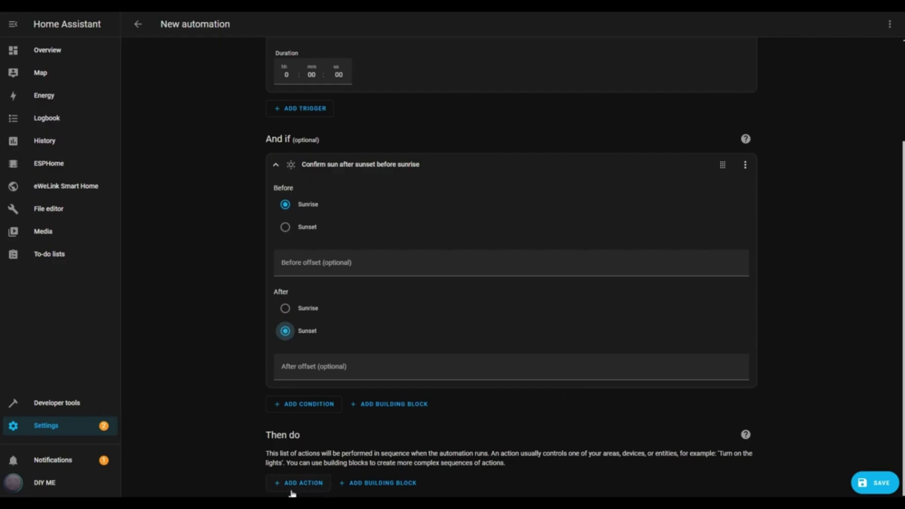
# Add a Switch "Turn off" action to the automation and target the Living room switch entity.
pyautogui.click(292, 489)
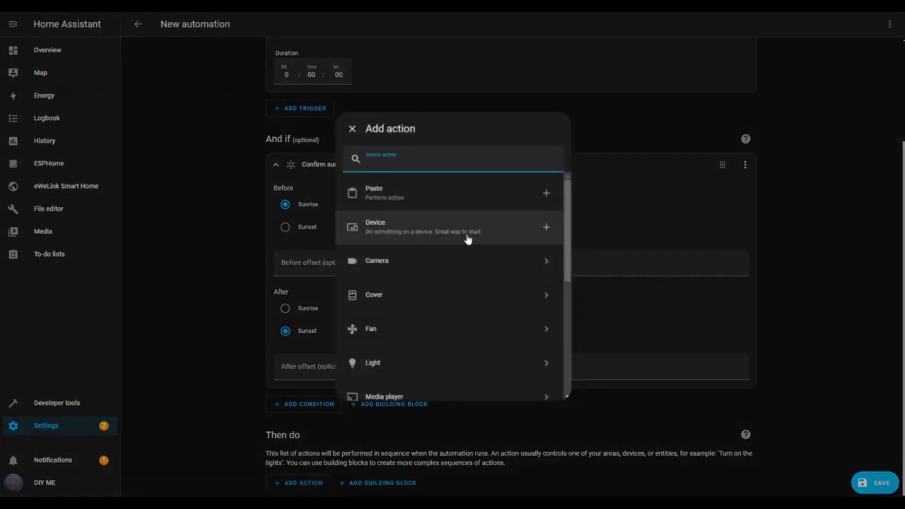
pyautogui.scroll(-5, 442, 295)
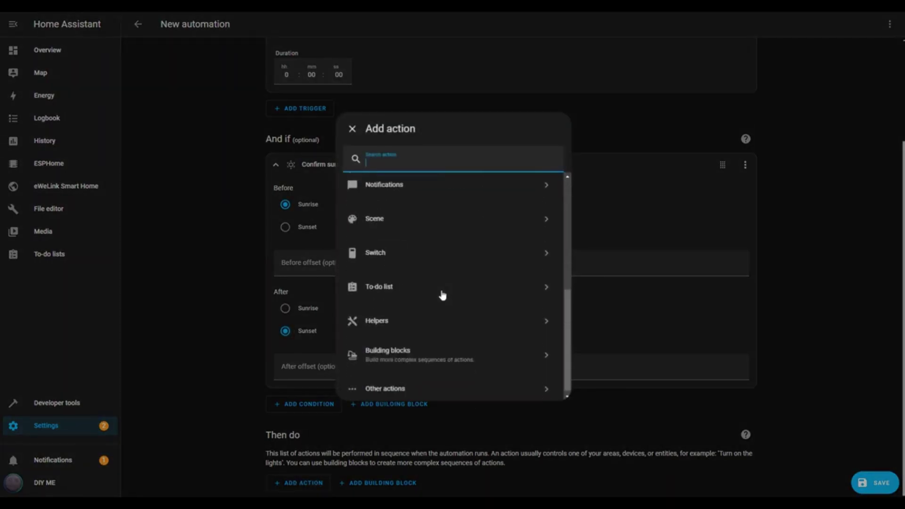
pyautogui.click(374, 246)
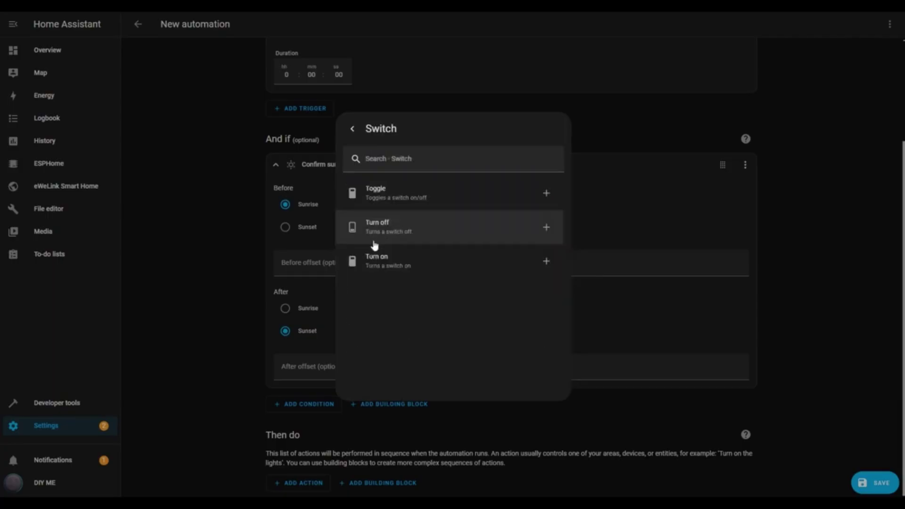
pyautogui.click(442, 238)
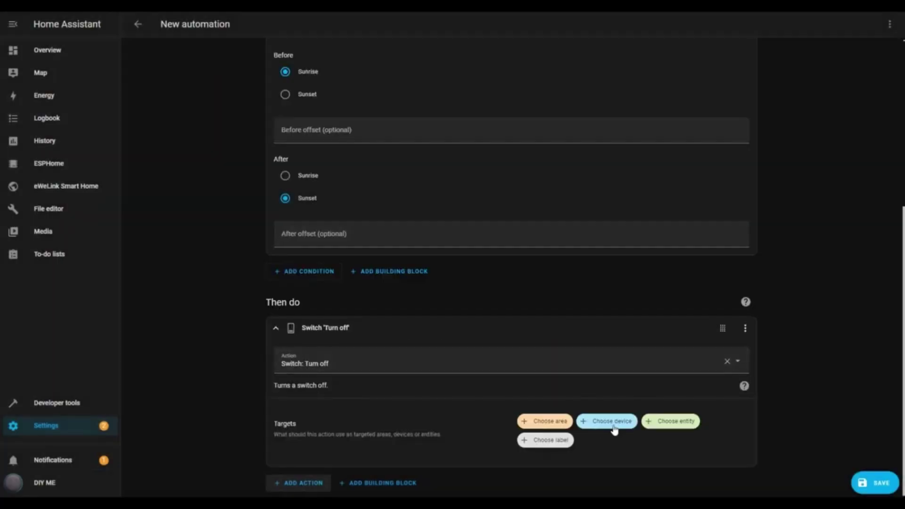
pyautogui.click(661, 424)
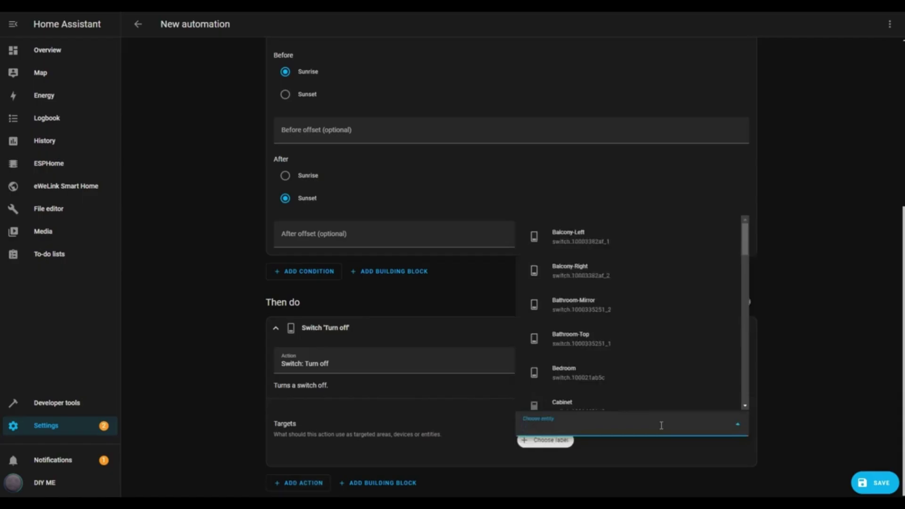
pyautogui.write('liv')
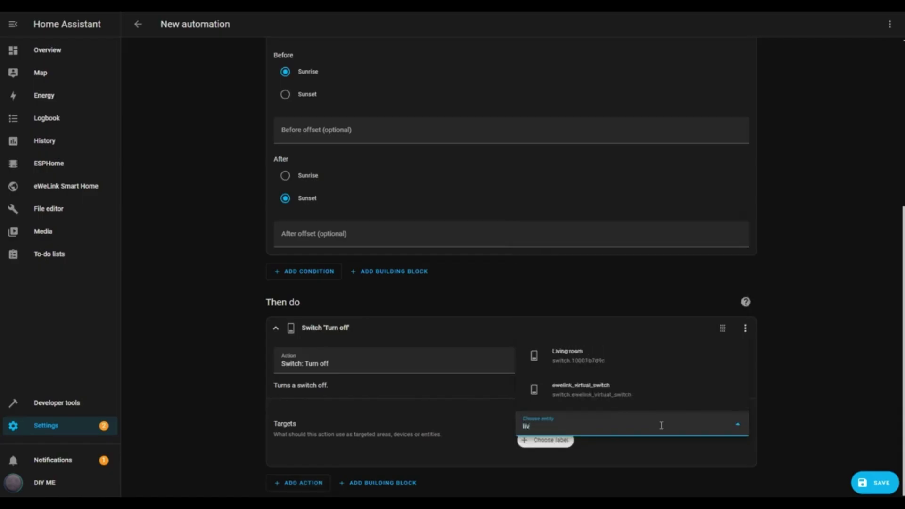
pyautogui.click(585, 356)
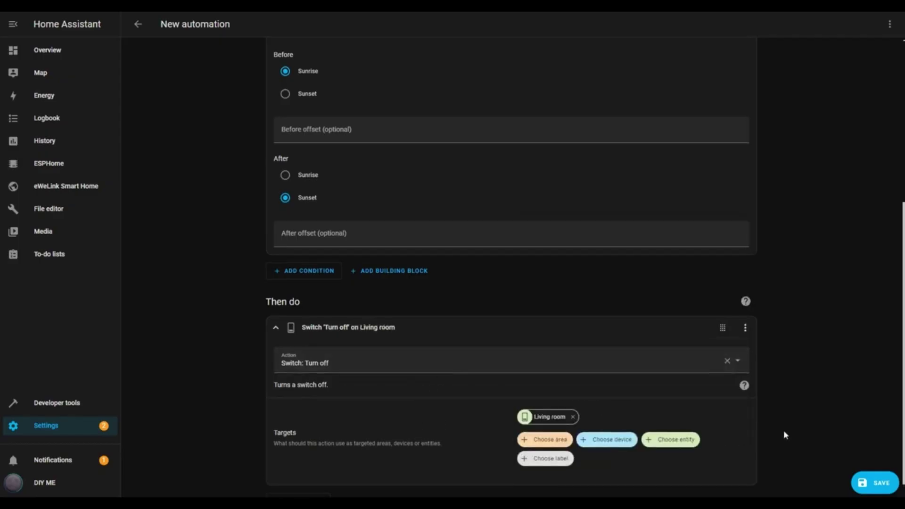
# Add a second action, Switch "Turn on", and target the Wall lamp entity.
pyautogui.scroll(-1, 784, 432)
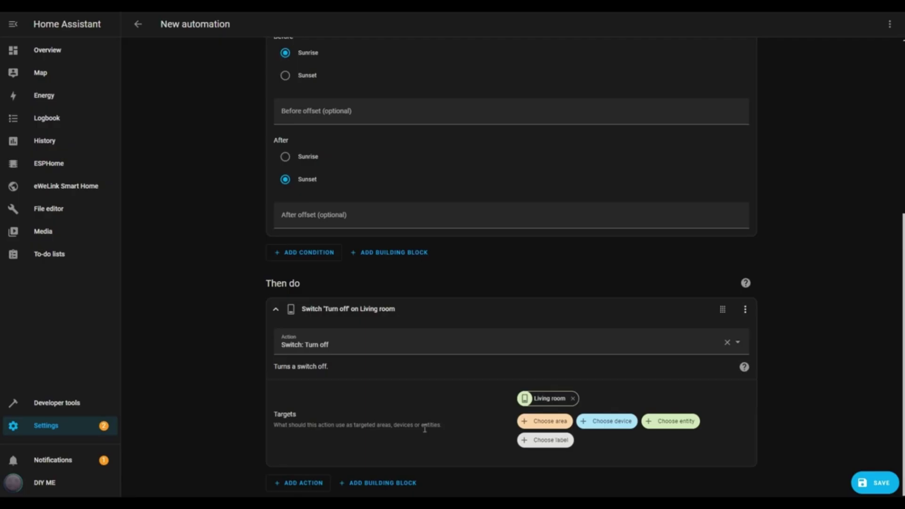
pyautogui.click(304, 483)
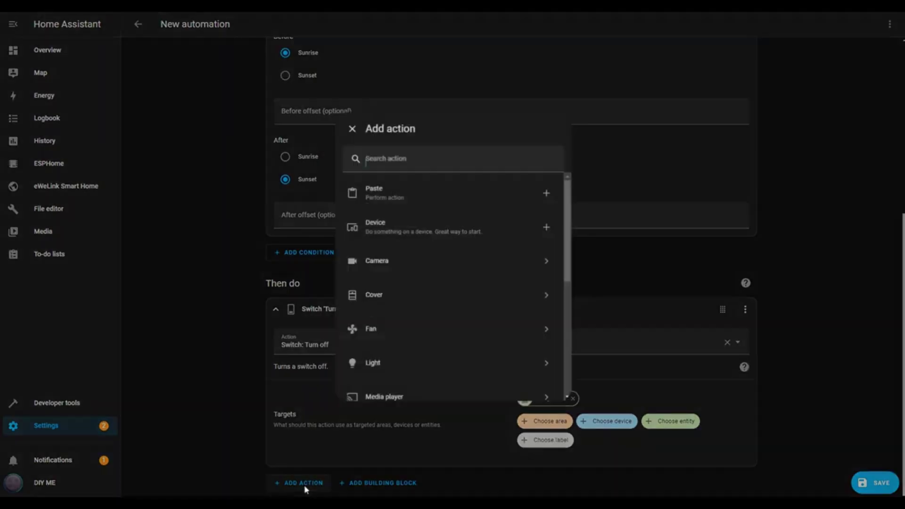
pyautogui.scroll(-5, 449, 303)
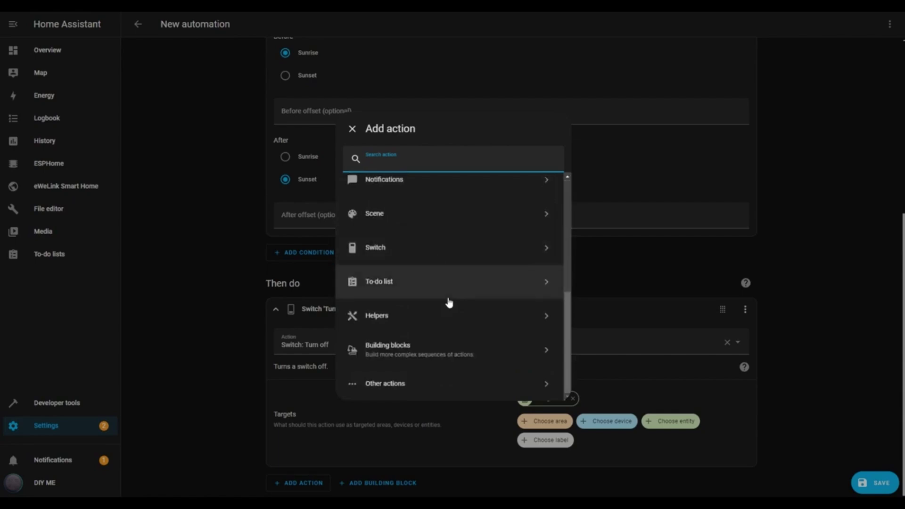
pyautogui.click(411, 246)
pyautogui.click(406, 262)
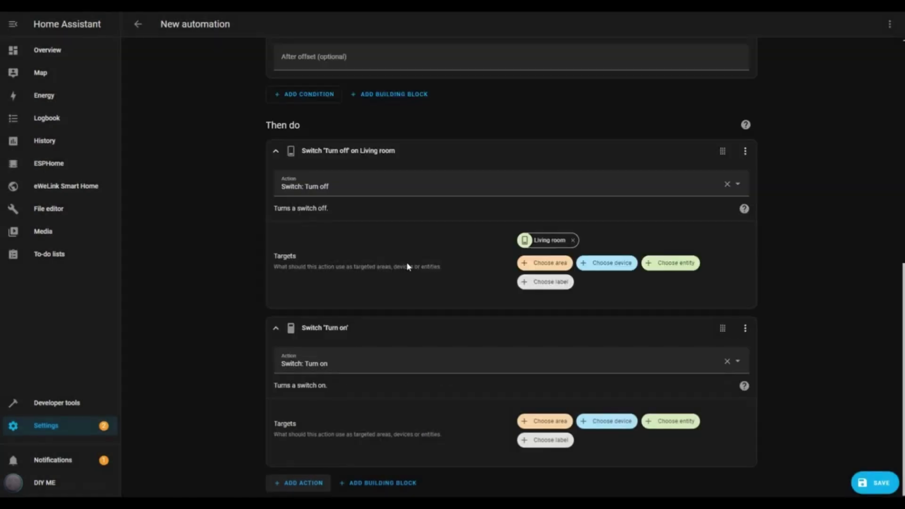
pyautogui.click(679, 424)
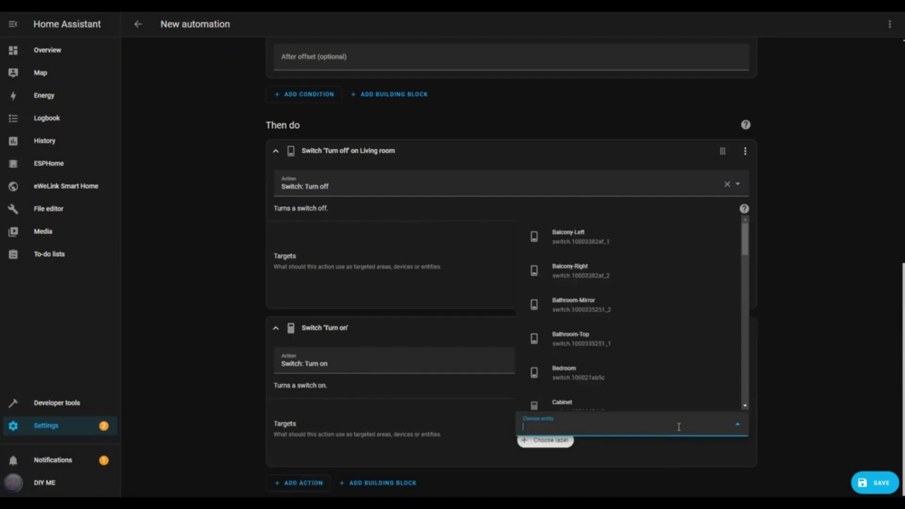
pyautogui.write('wall')
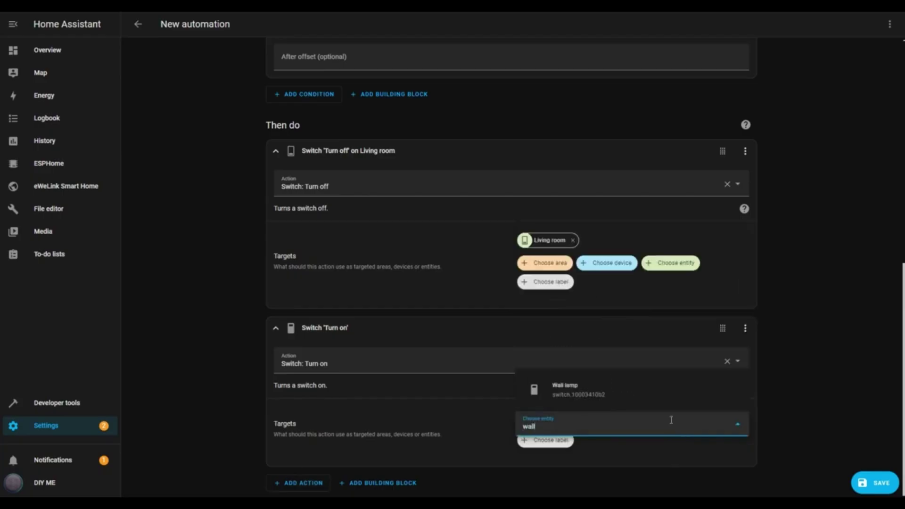
pyautogui.click(583, 394)
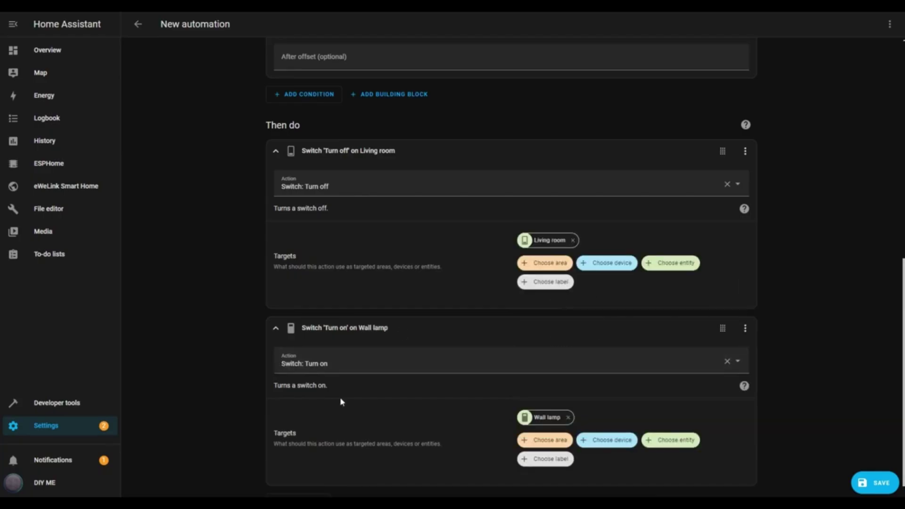
# Save the automation under the name "Cinema Ambience".
pyautogui.click(867, 490)
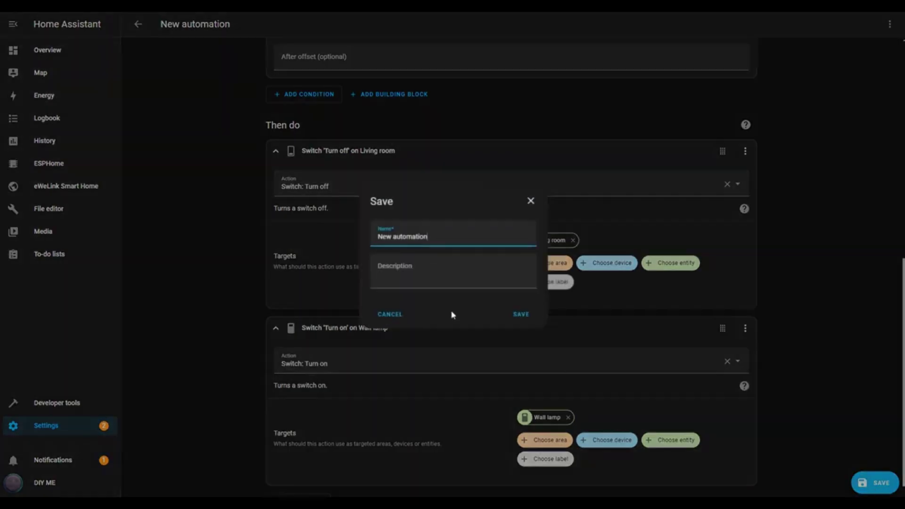
pyautogui.moveTo(438, 236); pyautogui.dragTo(350, 239)
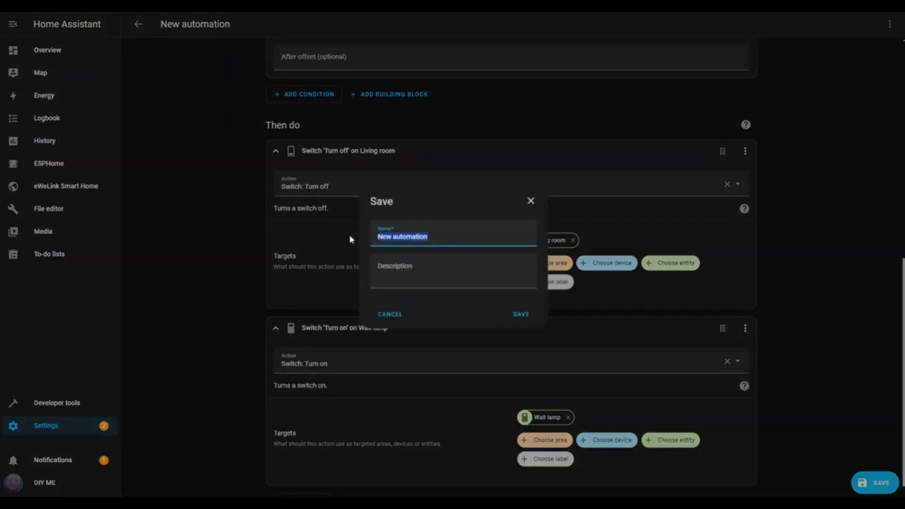
pyautogui.write('Cinema Ambience')
pyautogui.click(524, 315)
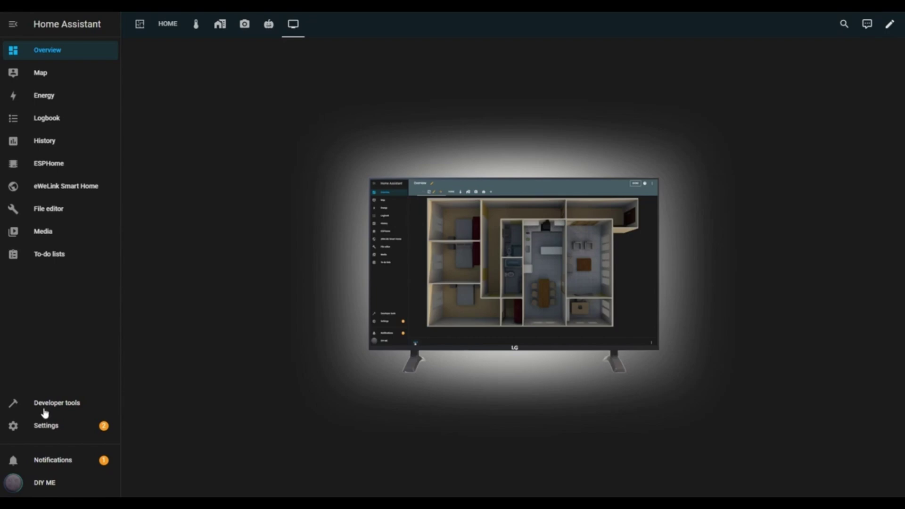
# Go to the scripts list in the automation settings and create a new empty script.
pyautogui.click(44, 425)
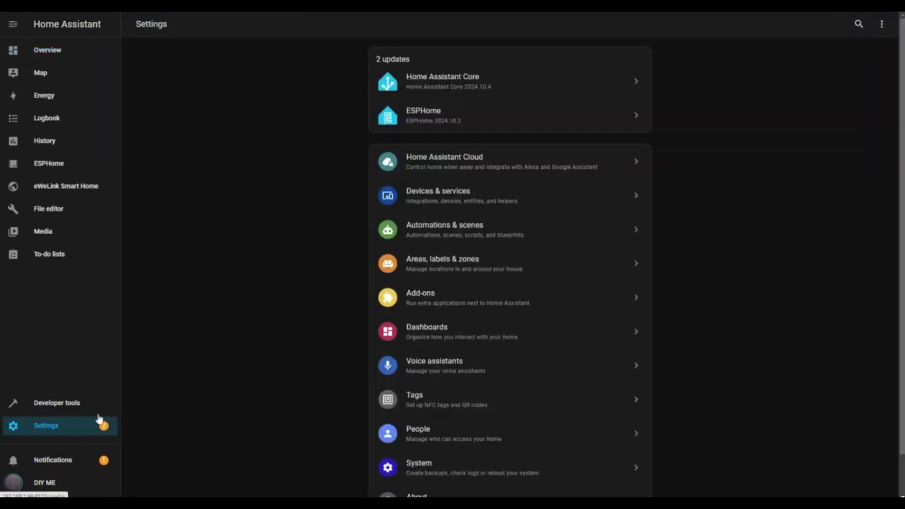
pyautogui.click(478, 231)
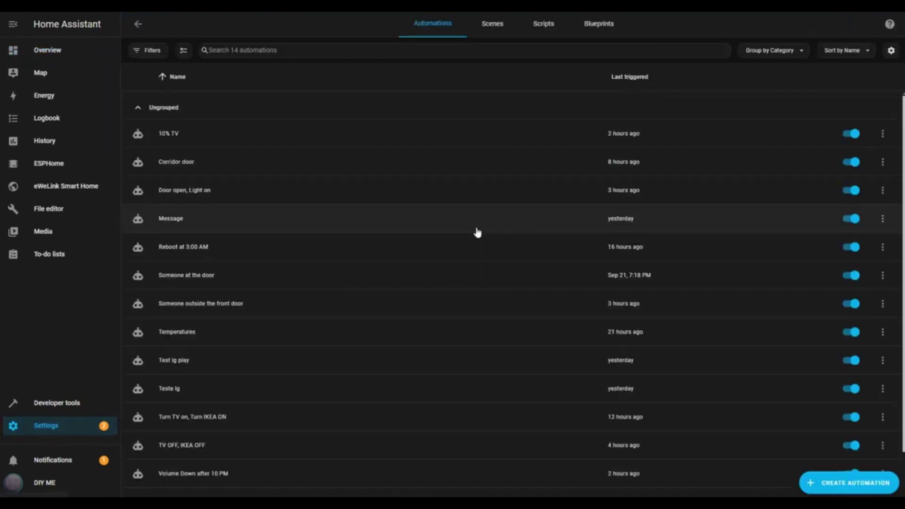
pyautogui.click(544, 31)
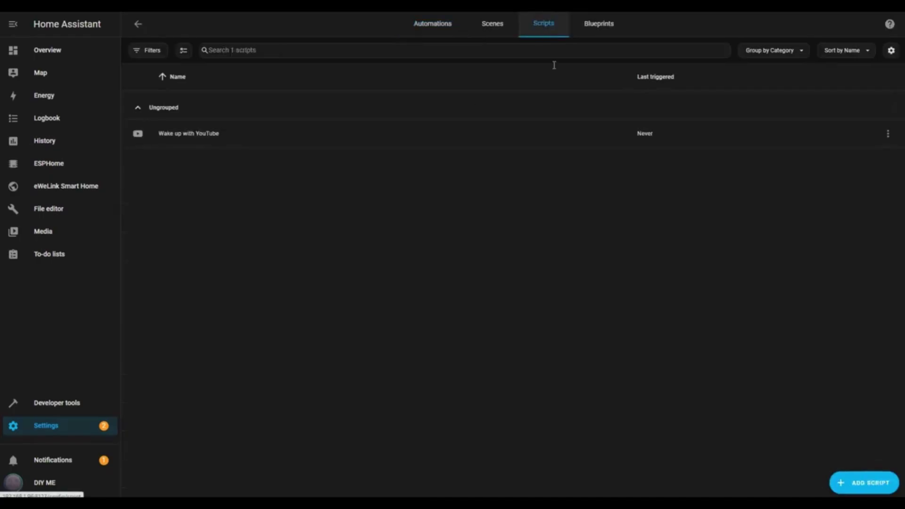
pyautogui.click(867, 483)
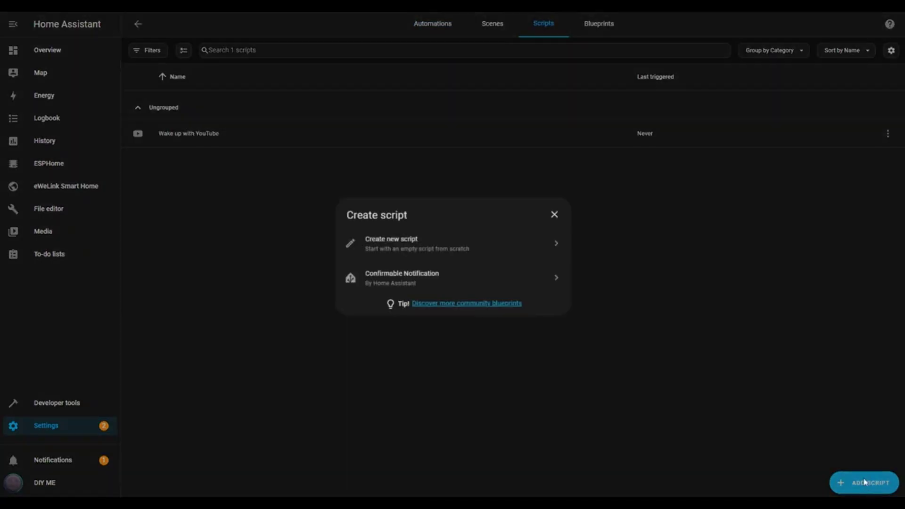
pyautogui.click(433, 254)
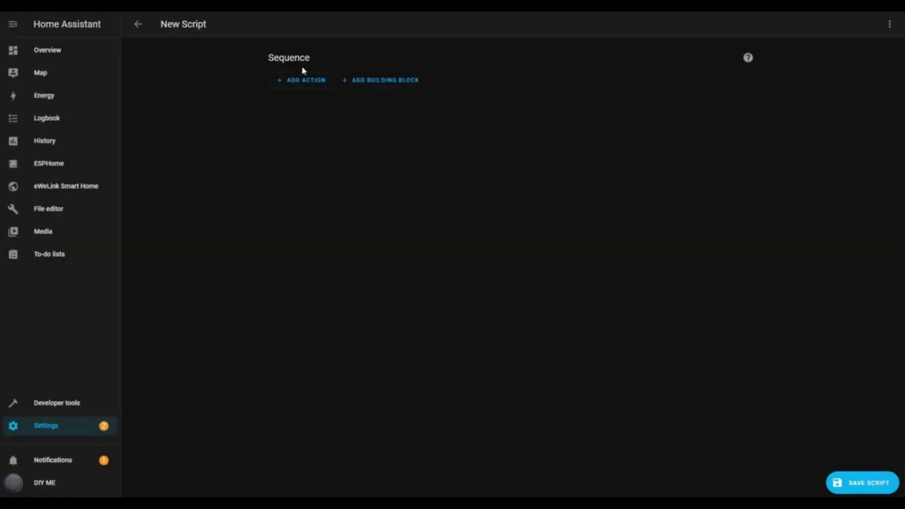
# Add a Media player "Set volume" action to the script's sequence.
pyautogui.click(306, 80)
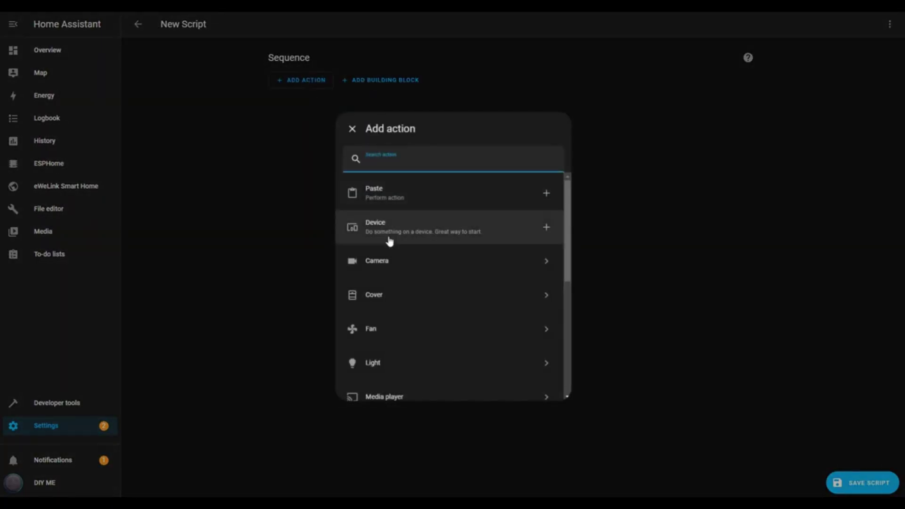
pyautogui.scroll(-5, 428, 267)
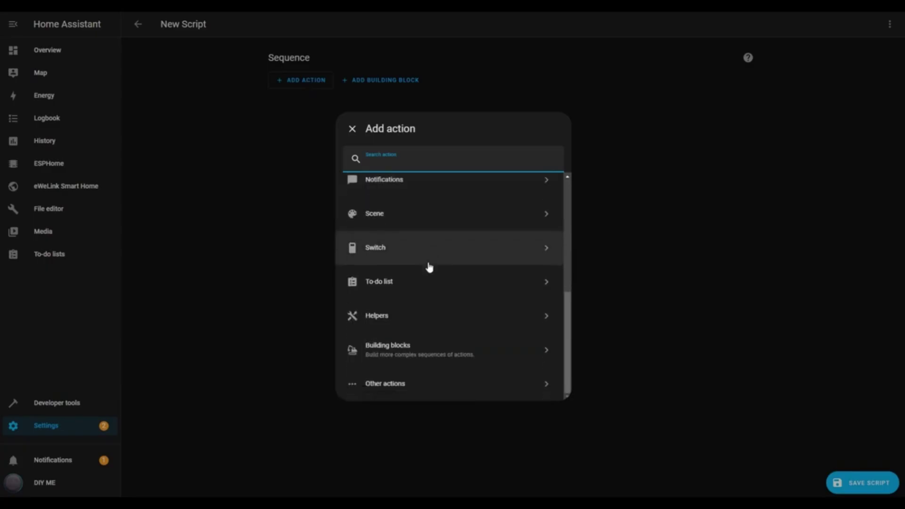
pyautogui.scroll(3, 428, 266)
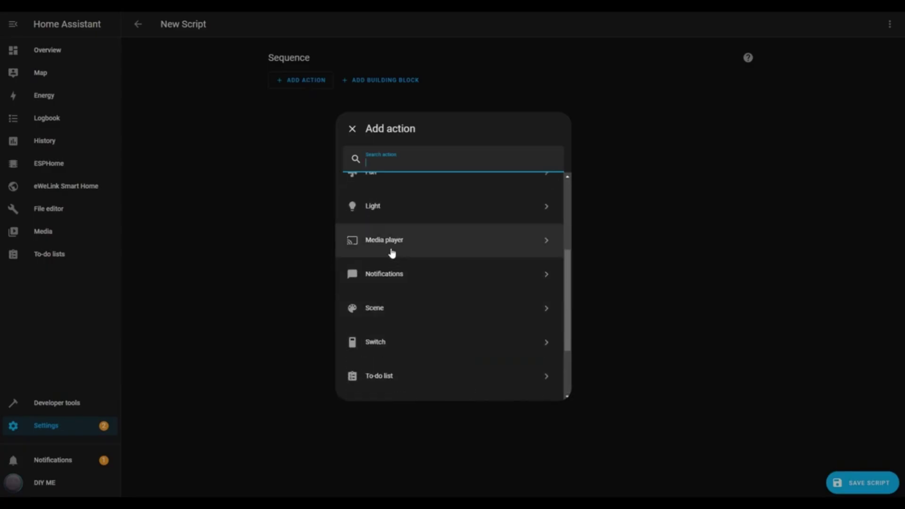
pyautogui.click(392, 252)
pyautogui.scroll(-5, 432, 319)
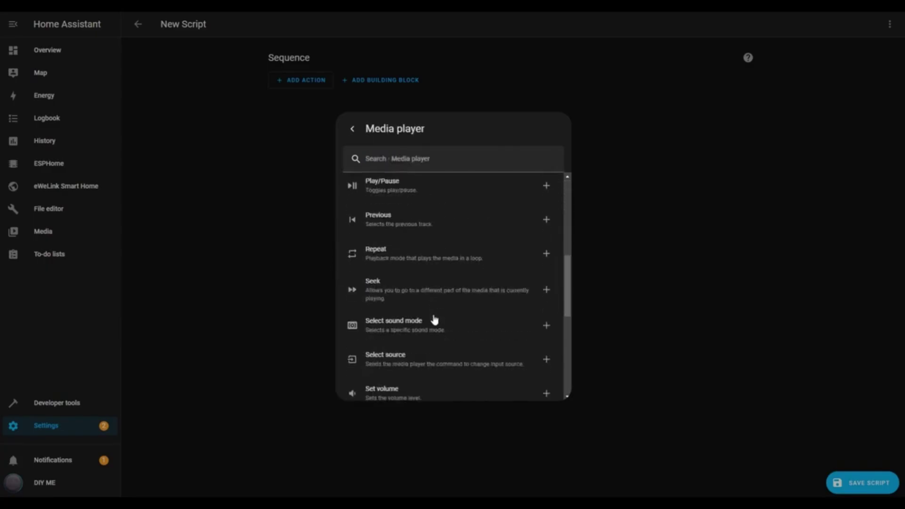
pyautogui.scroll(-3, 432, 319)
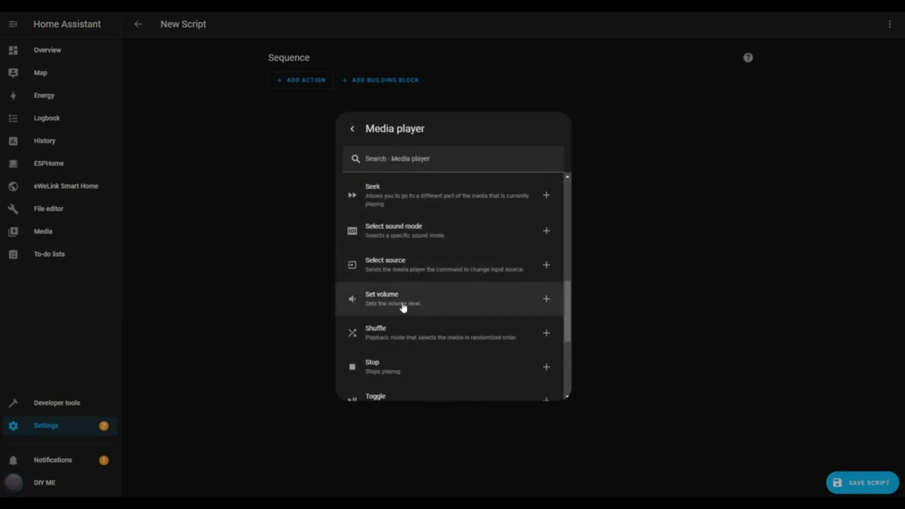
pyautogui.click(393, 304)
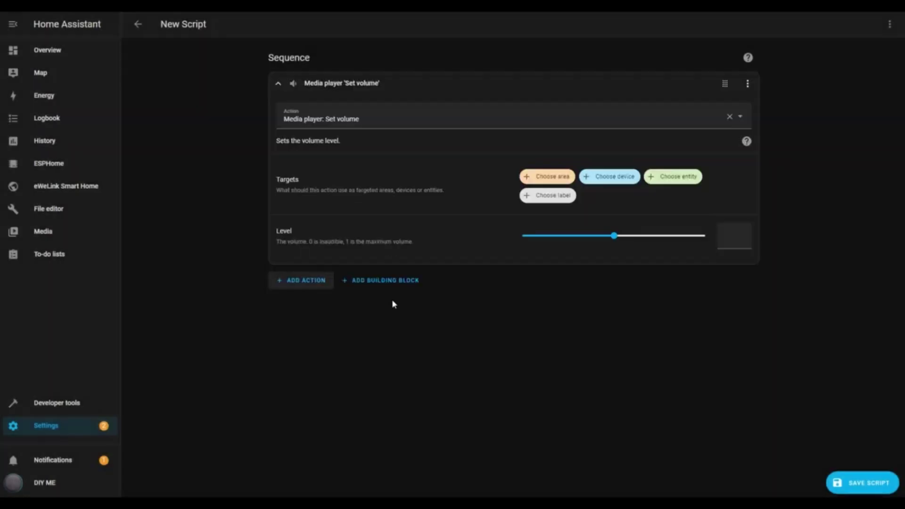
# Set the action's volume level to 0.1 and target the Living Room device.
pyautogui.click(539, 236)
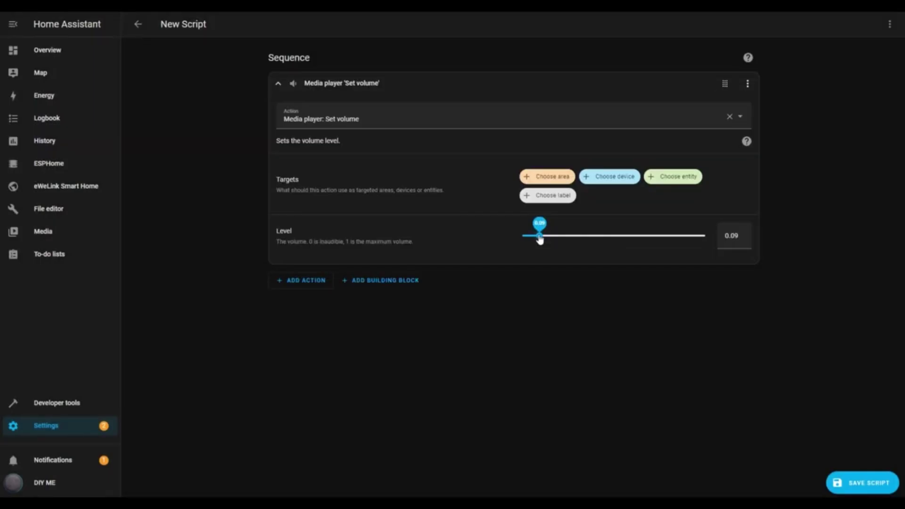
pyautogui.moveTo(540, 239); pyautogui.dragTo(541, 241)
pyautogui.moveTo(540, 241); pyautogui.dragTo(535, 244)
pyautogui.click(619, 180)
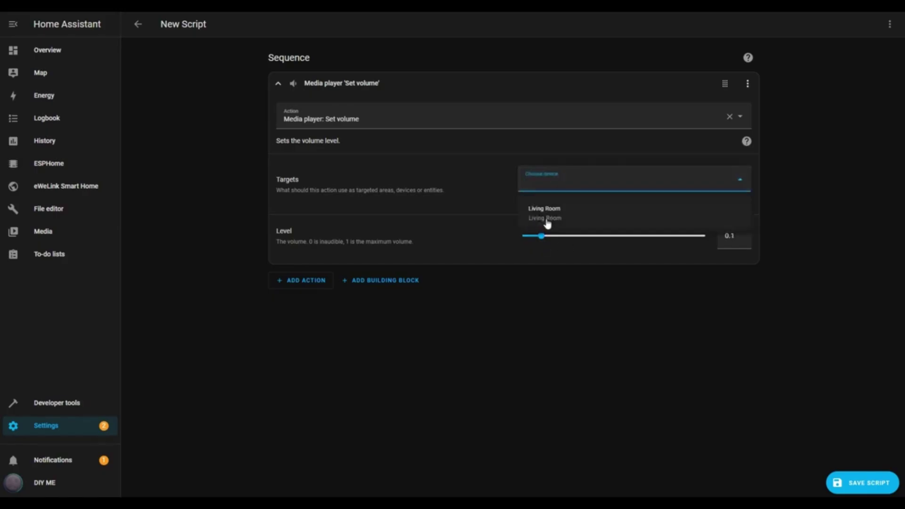
pyautogui.click(545, 217)
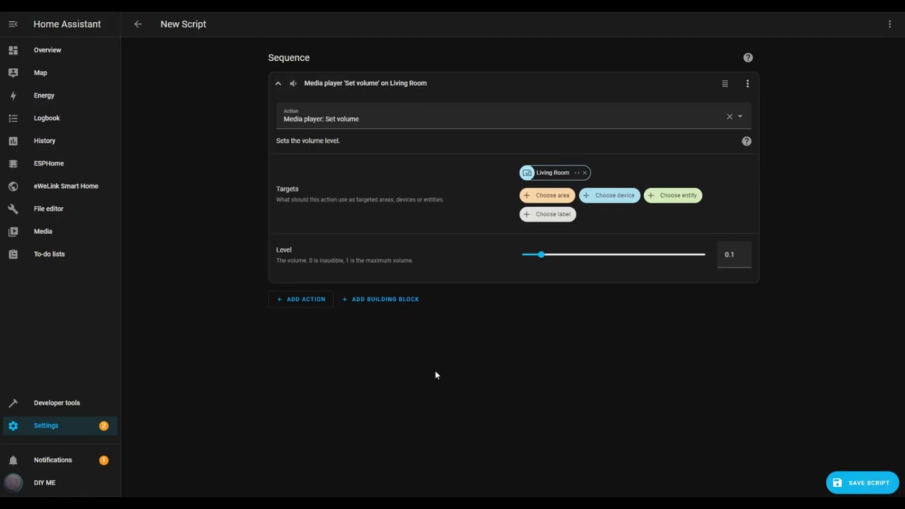
# Add a "Send a notification with living_room" action to the script's sequence.
pyautogui.click(307, 299)
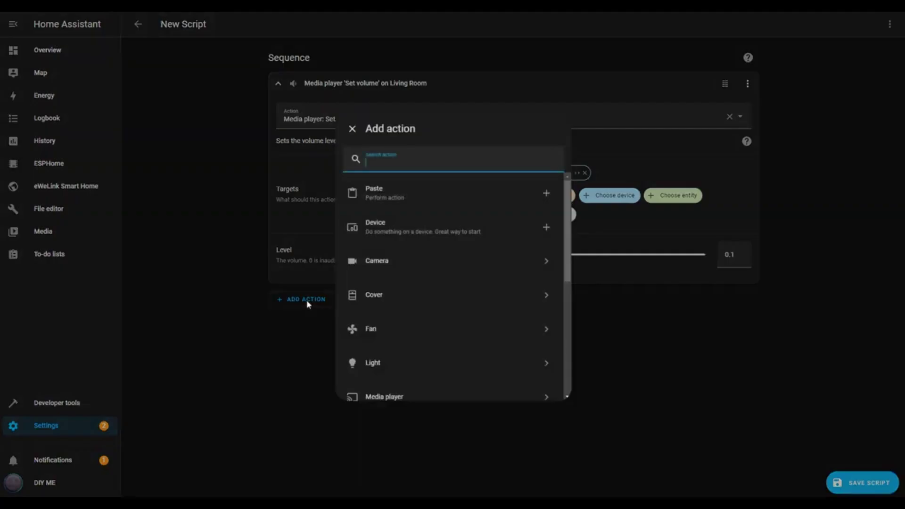
pyautogui.scroll(-4, 431, 304)
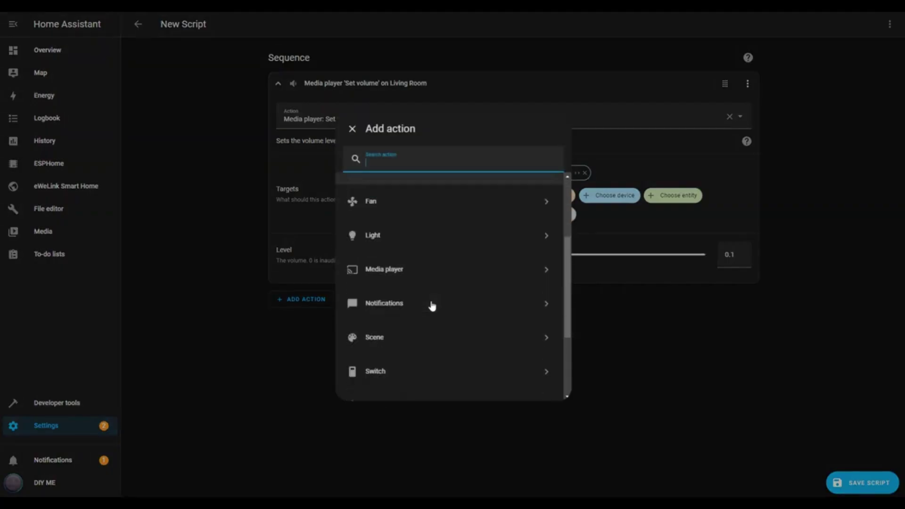
pyautogui.click(395, 253)
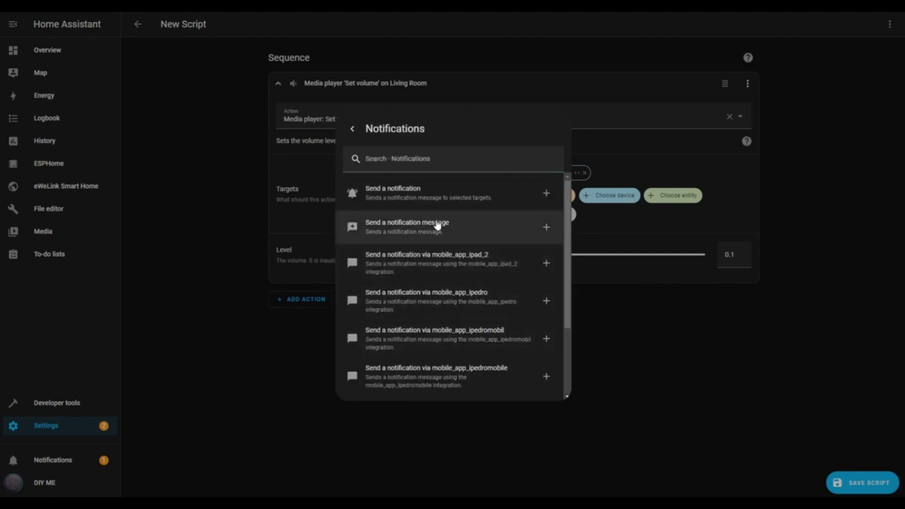
pyautogui.scroll(-1, 450, 339)
pyautogui.scroll(-1, 450, 342)
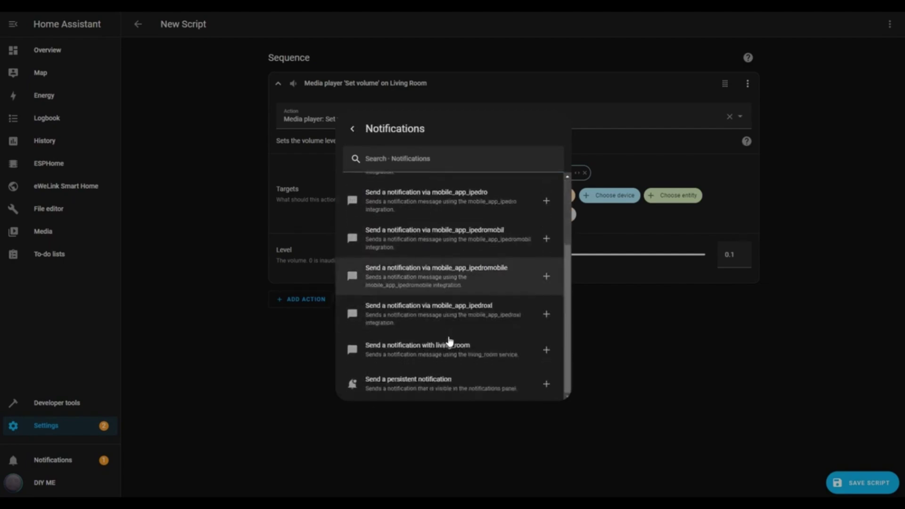
pyautogui.click(408, 358)
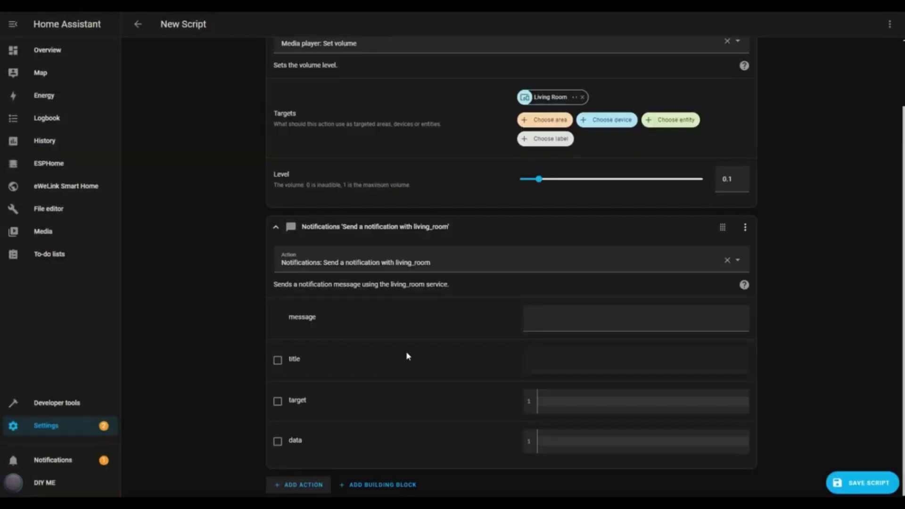
# Set the notification's message to "It's late, the volume has to go down" and enable its title as "Volume".
pyautogui.click(556, 328)
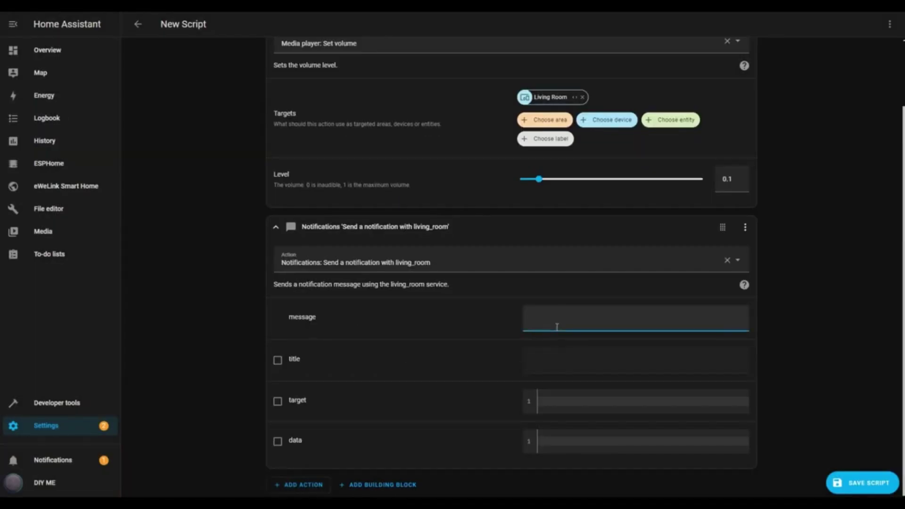
pyautogui.write("It's late, the volume has to go down")
pyautogui.click(278, 361)
pyautogui.click(543, 362)
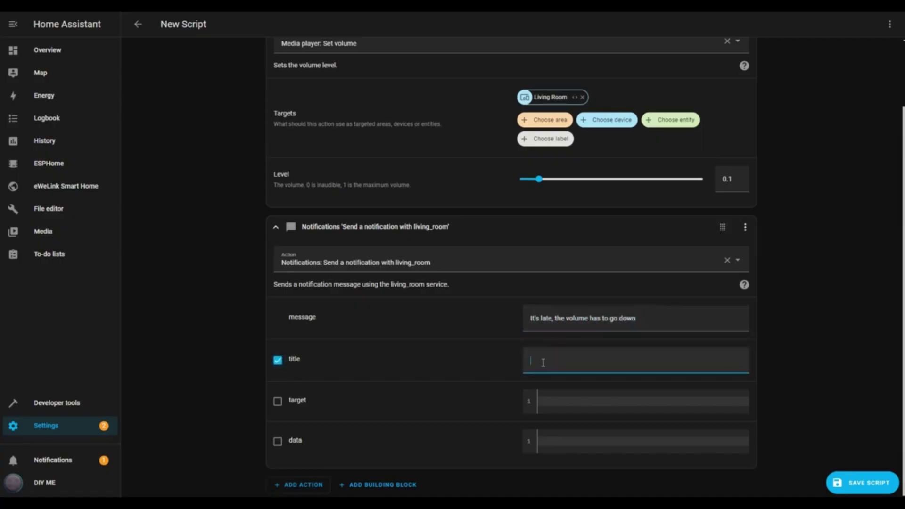
pyautogui.write('Volume')
# Save the script under the name "Volume 10%" with the mdi:volume-minus icon and leave the script editor.
pyautogui.click(867, 492)
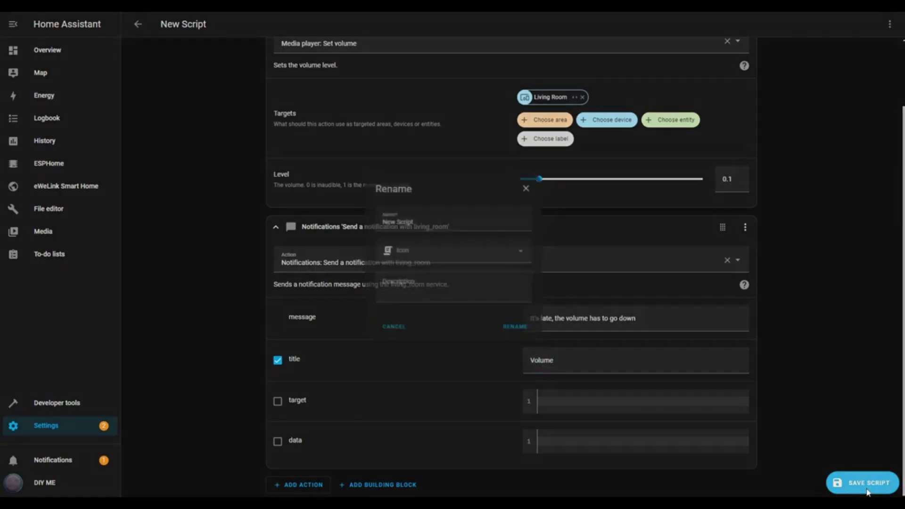
pyautogui.moveTo(454, 225); pyautogui.dragTo(379, 225)
pyautogui.write('Volume 10%')
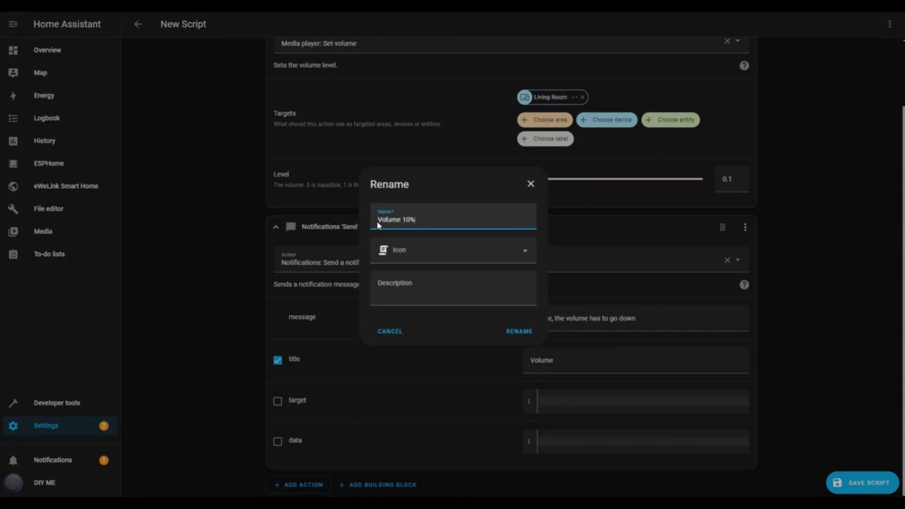
pyautogui.click(525, 251)
pyautogui.write('volum')
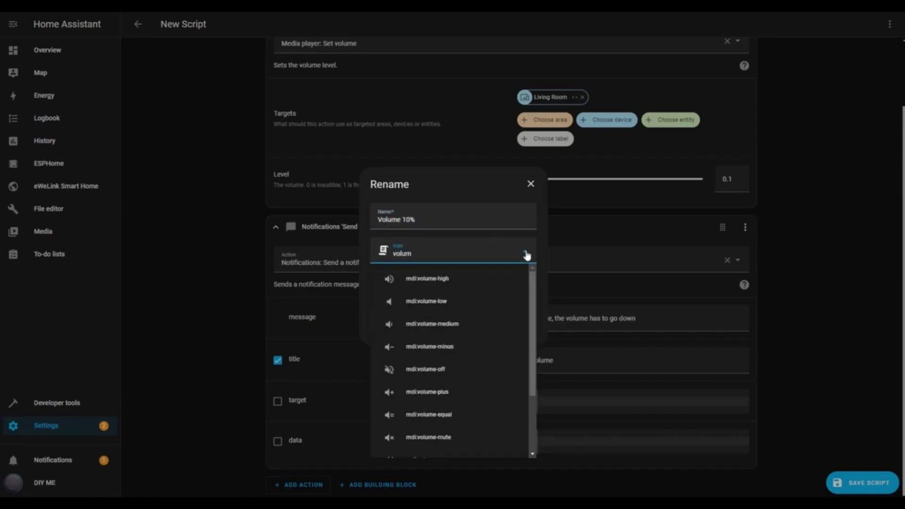
pyautogui.click(417, 346)
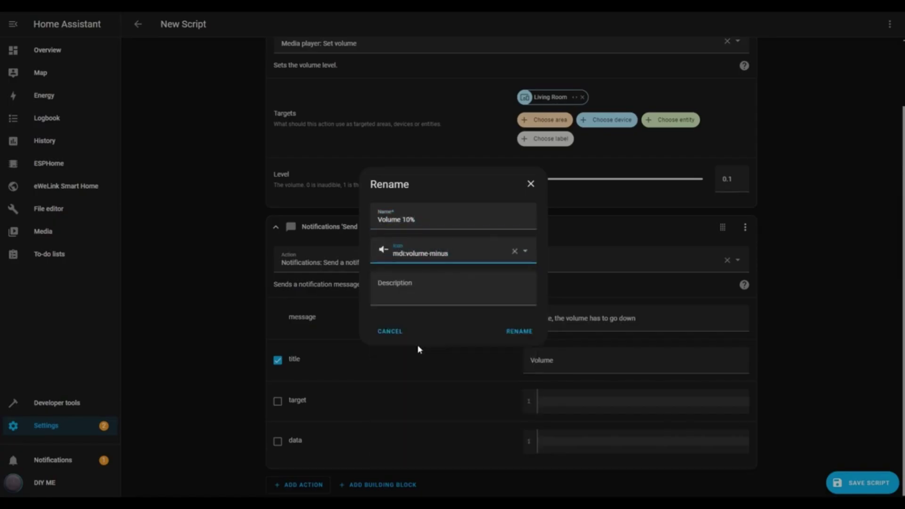
pyautogui.click(524, 331)
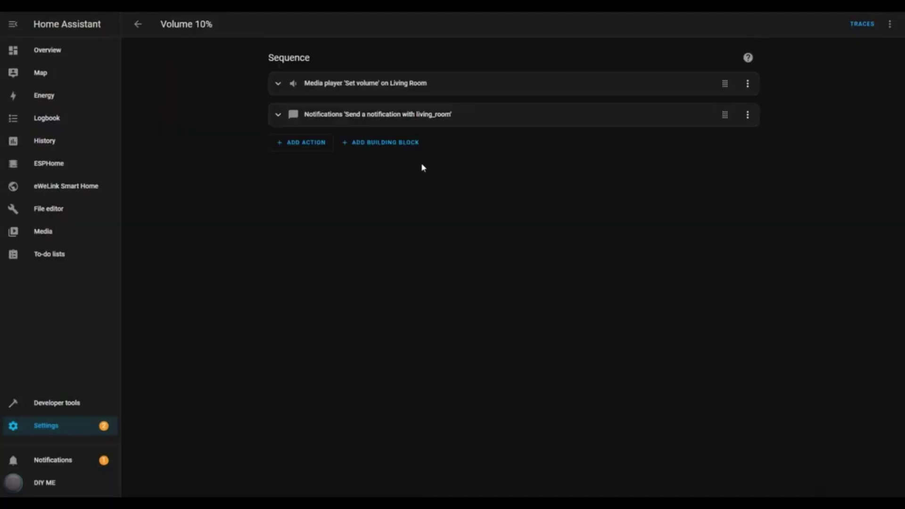
pyautogui.click(138, 26)
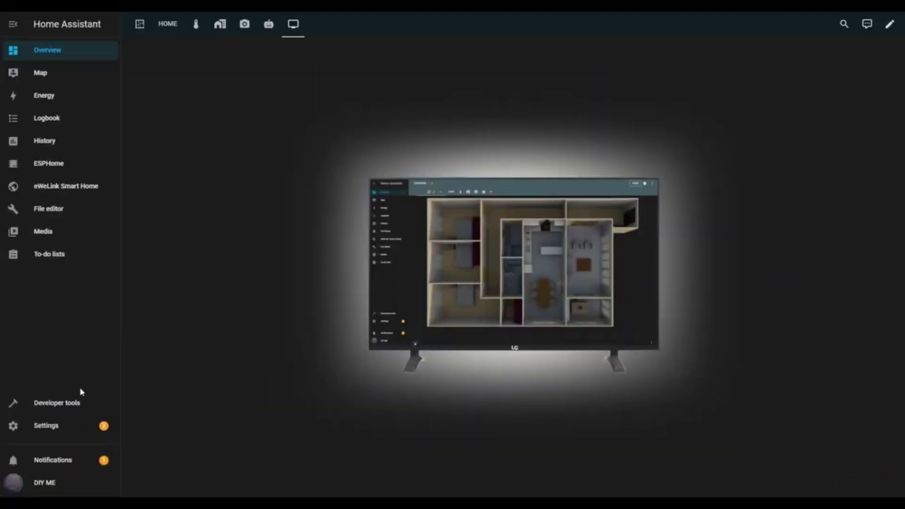
# Go to the automations list in the settings and create a new empty automation.
pyautogui.click(45, 426)
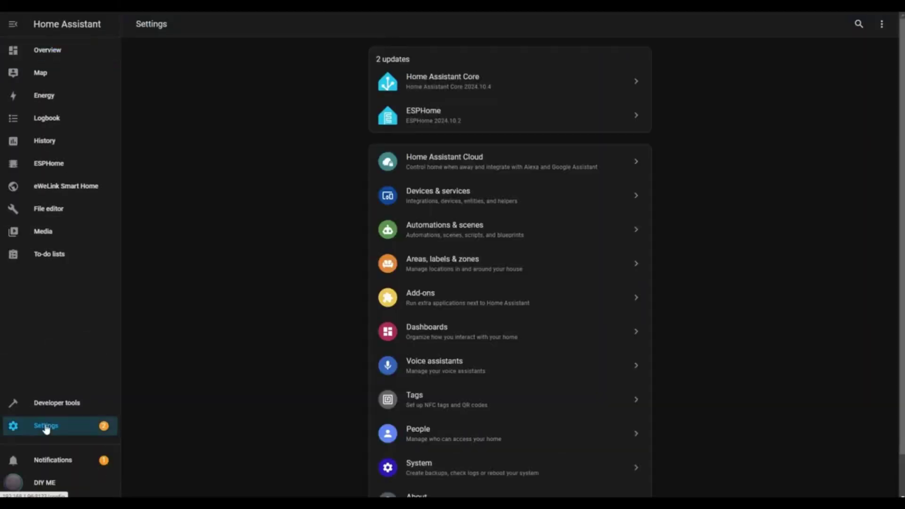
pyautogui.click(429, 230)
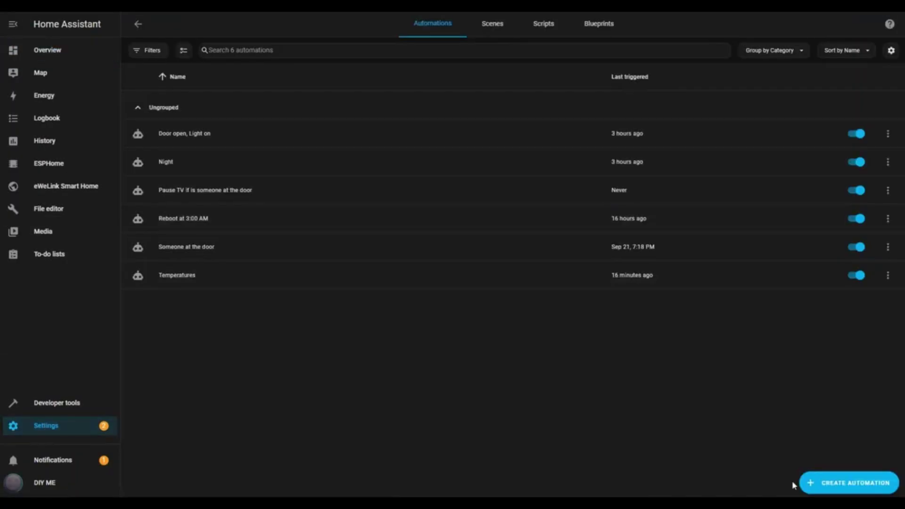
pyautogui.click(845, 483)
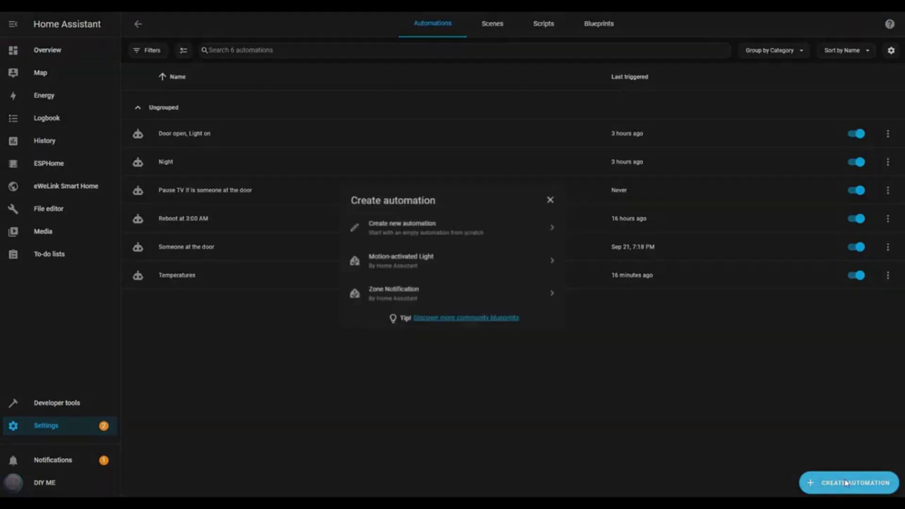
pyautogui.click(417, 228)
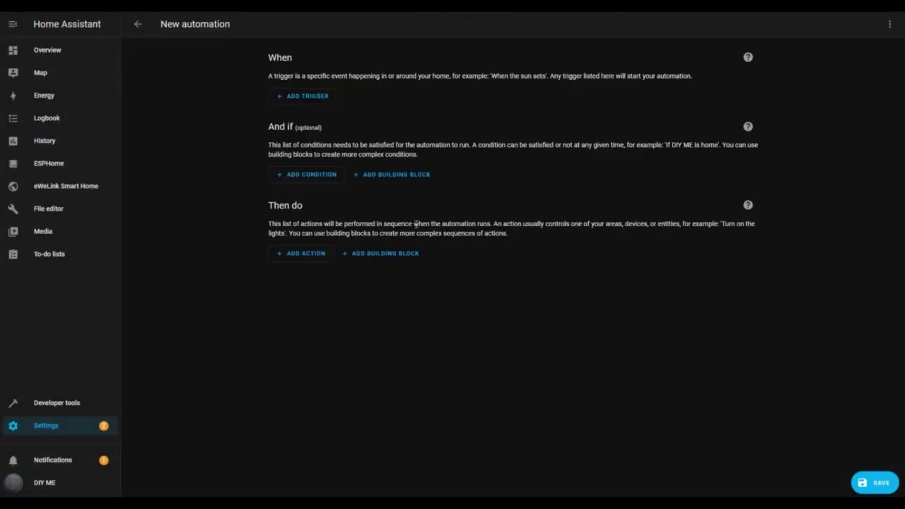
# Add a time trigger to the automation with a fixed time of 10:00 PM.
pyautogui.click(308, 96)
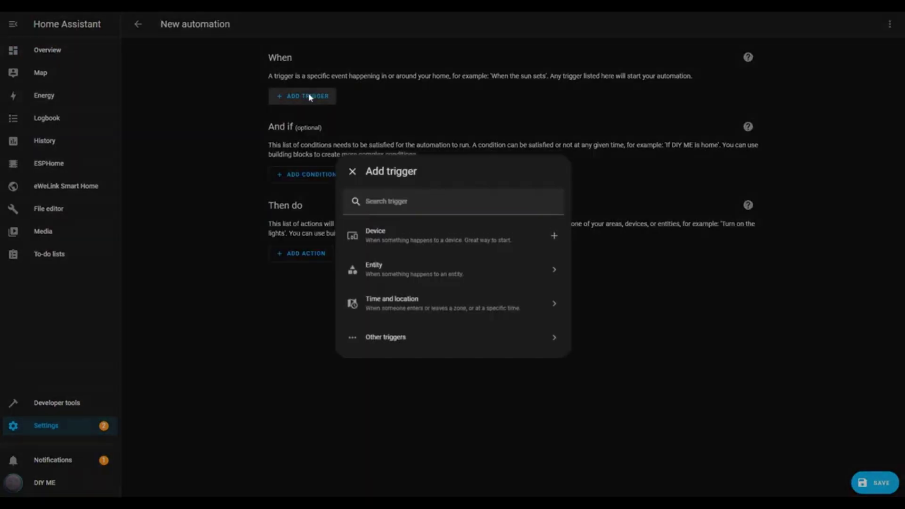
pyautogui.click(403, 301)
pyautogui.click(403, 300)
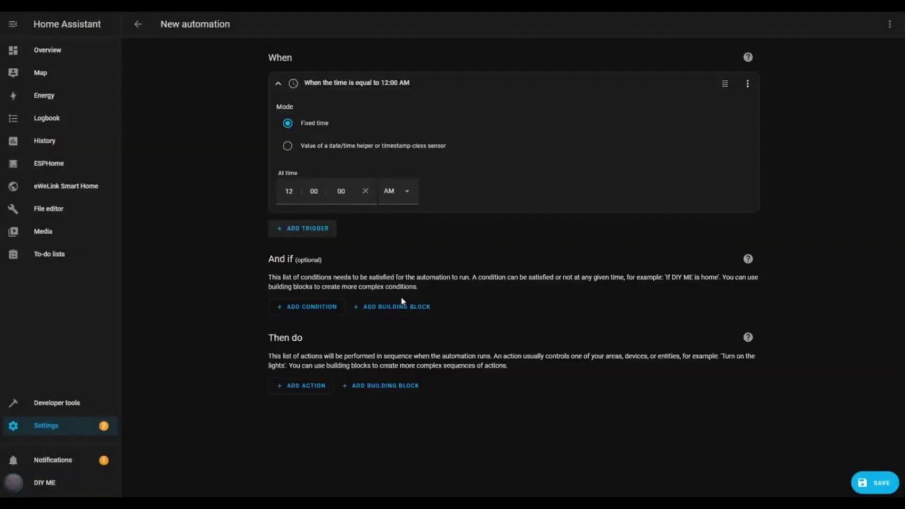
pyautogui.doubleClick(294, 191)
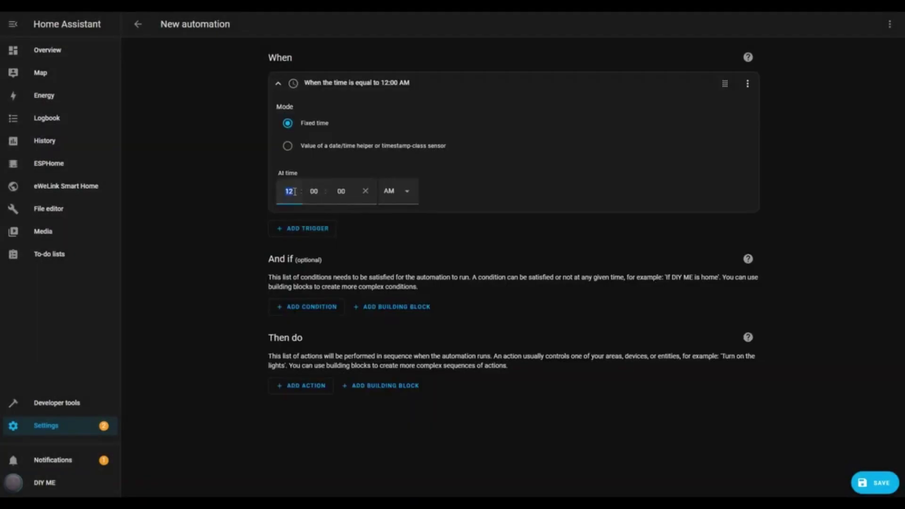
pyautogui.write('10')
pyautogui.click(405, 193)
pyautogui.click(393, 244)
# Add an action that runs the "Volume 10%" script to the automation.
pyautogui.click(293, 388)
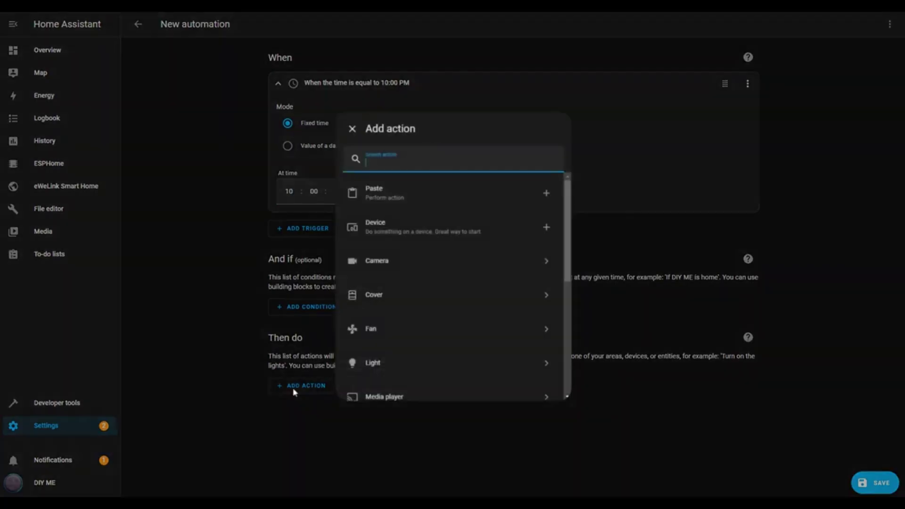
pyautogui.scroll(-5, 402, 372)
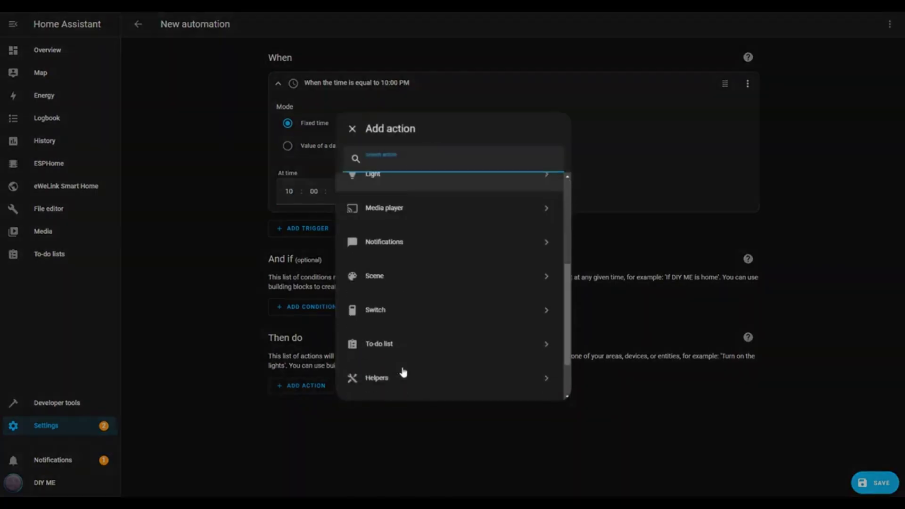
pyautogui.click(399, 384)
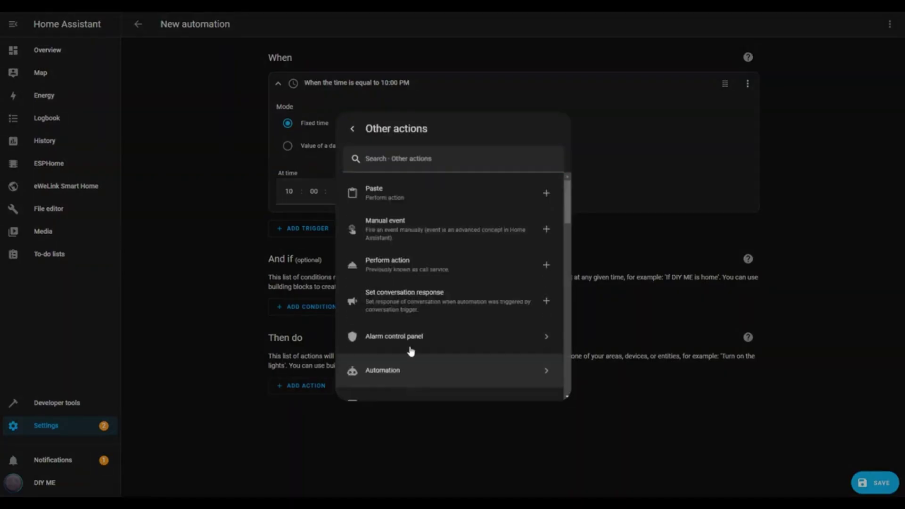
pyautogui.scroll(-5, 426, 320)
pyautogui.scroll(-10, 427, 312)
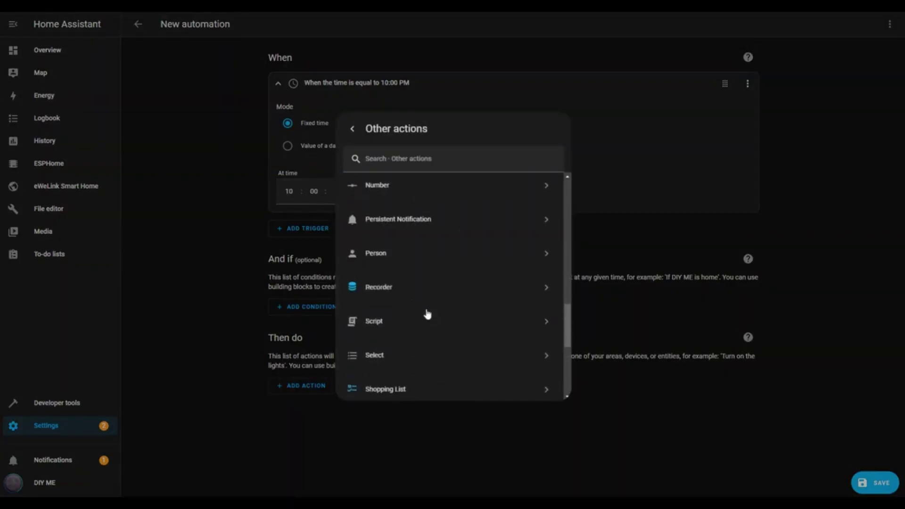
pyautogui.click(384, 320)
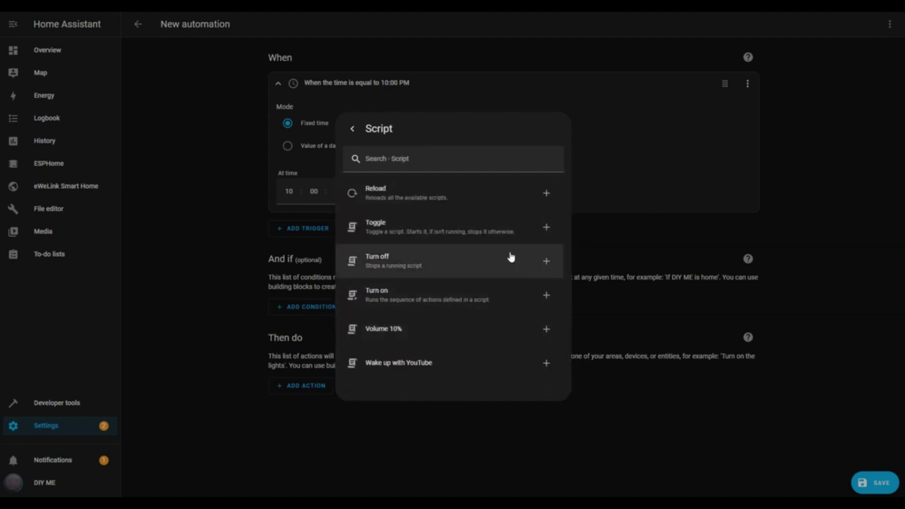
pyautogui.click(393, 332)
pyautogui.scroll(-1, 504, 380)
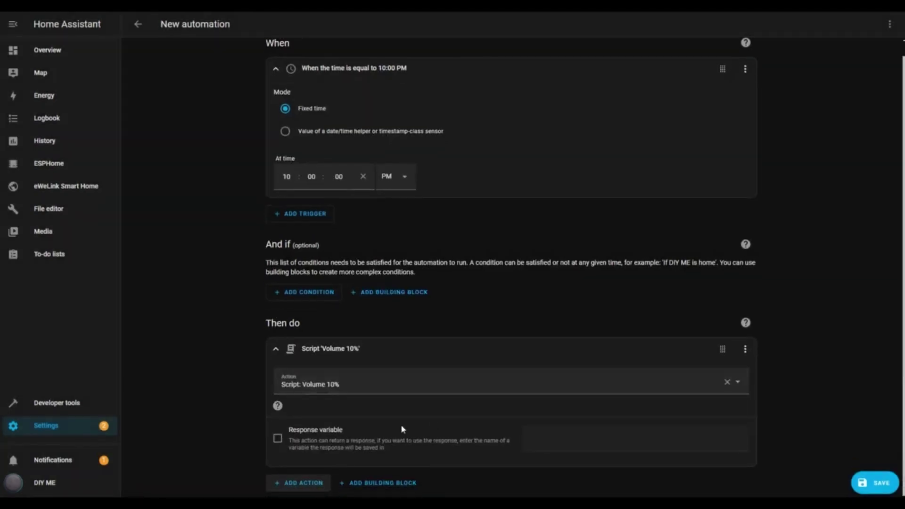
# Save the automation under the name "Volume 10%" and leave the automation editor.
pyautogui.click(877, 485)
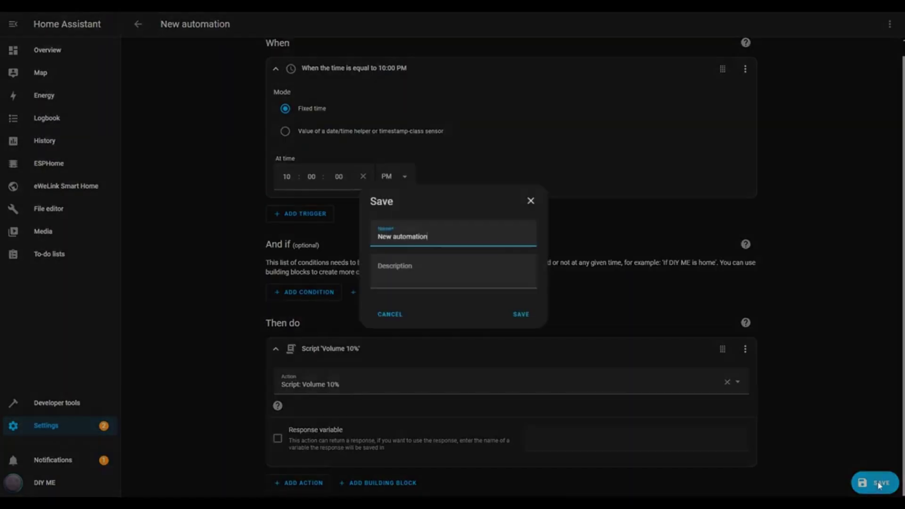
pyautogui.moveTo(443, 236); pyautogui.dragTo(370, 236)
pyautogui.write('Volume 10%')
pyautogui.click(521, 314)
pyautogui.click(140, 27)
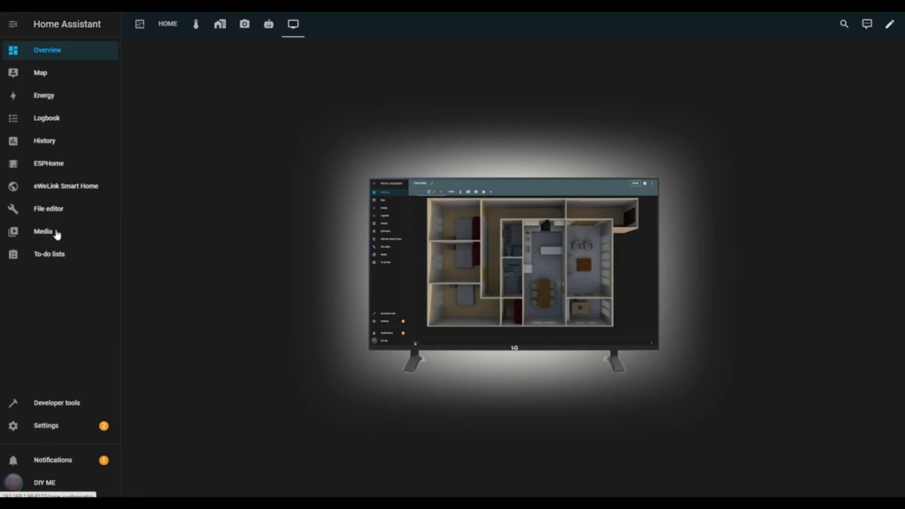
# Open configuration.yaml from the homeassistant folder in the File editor.
pyautogui.click(52, 210)
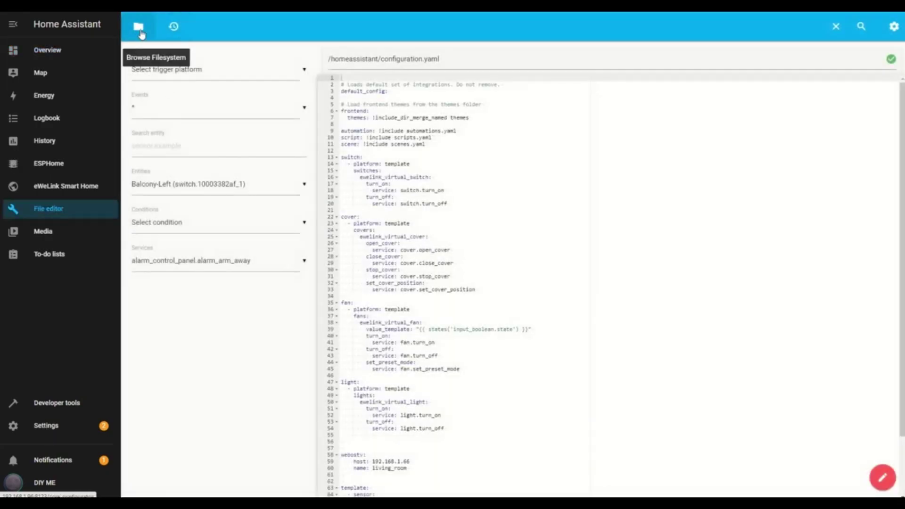
pyautogui.click(140, 29)
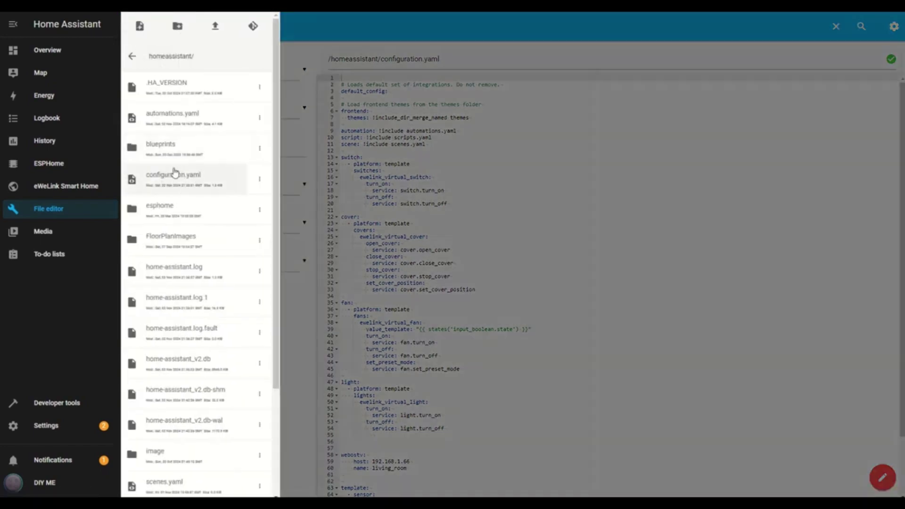
pyautogui.click(163, 180)
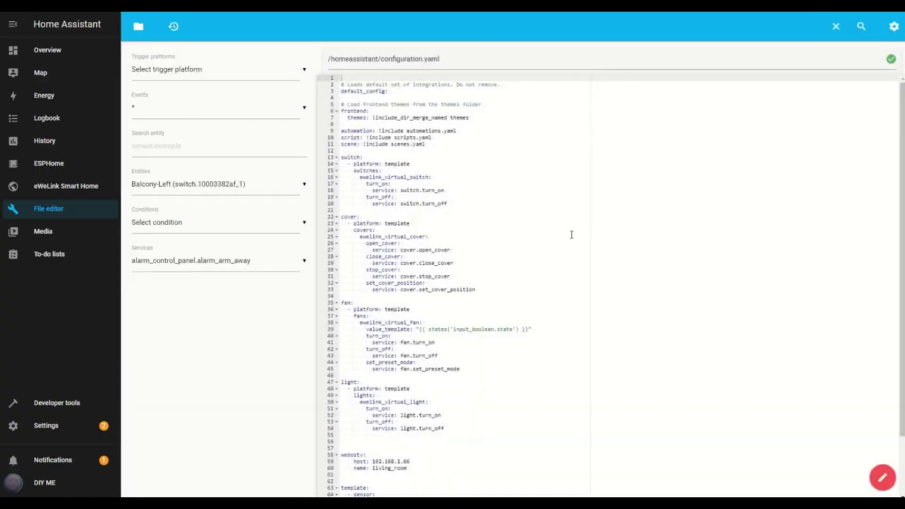
# Add a "wake_on_lan:" entry between the light and webostv sections of configuration.yaml and save the file.
pyautogui.scroll(-3, 571, 240)
pyautogui.click(345, 372)
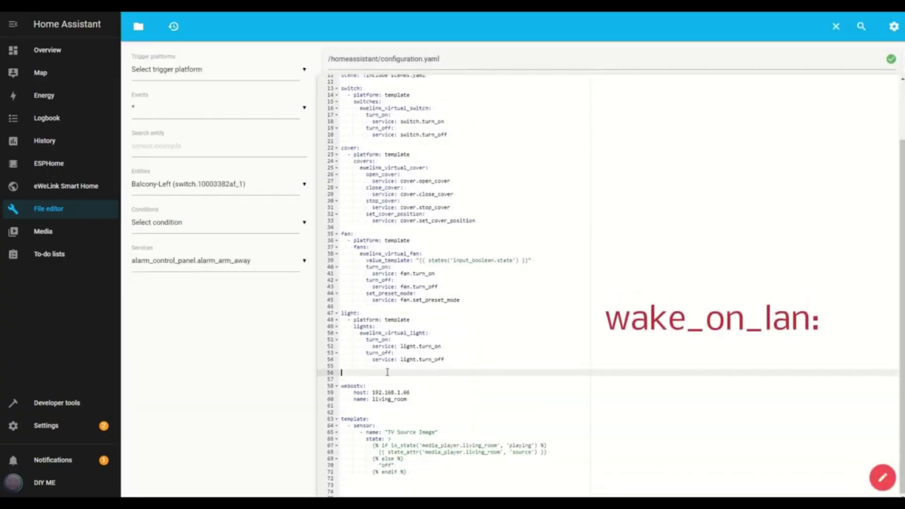
pyautogui.write('wake_on_lan:')
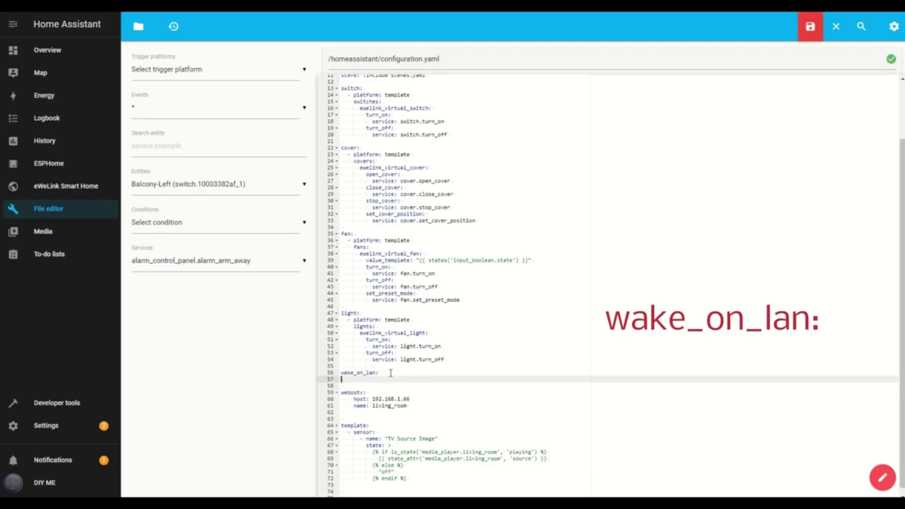
pyautogui.click(810, 39)
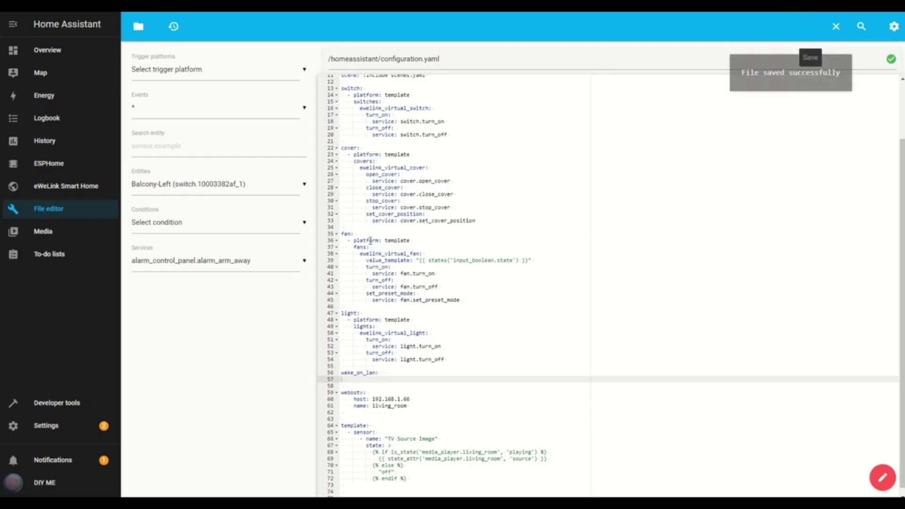
# Restart Home Assistant from the system settings and confirm the restart.
pyautogui.click(45, 429)
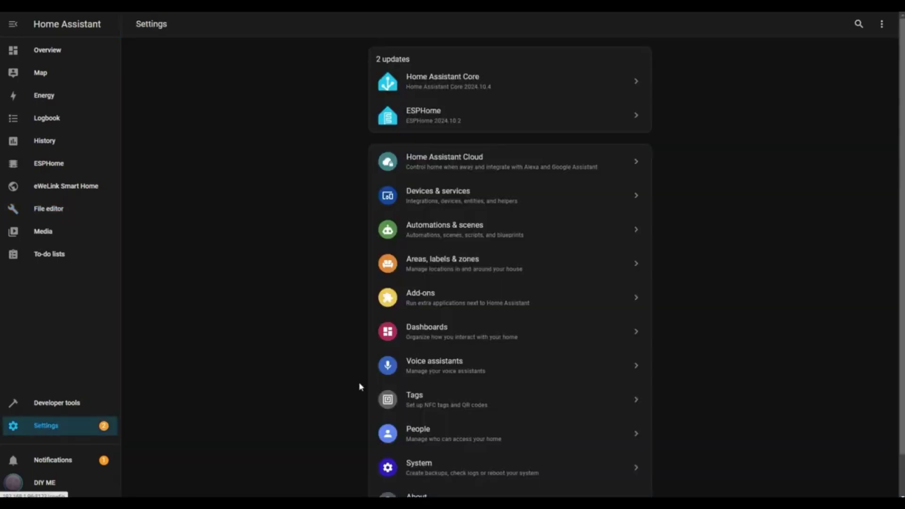
pyautogui.scroll(-2, 451, 373)
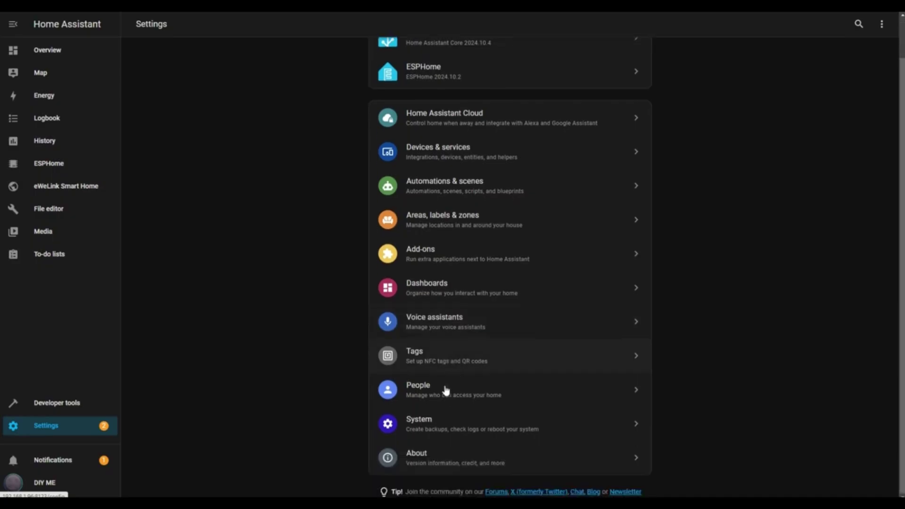
pyautogui.click(433, 427)
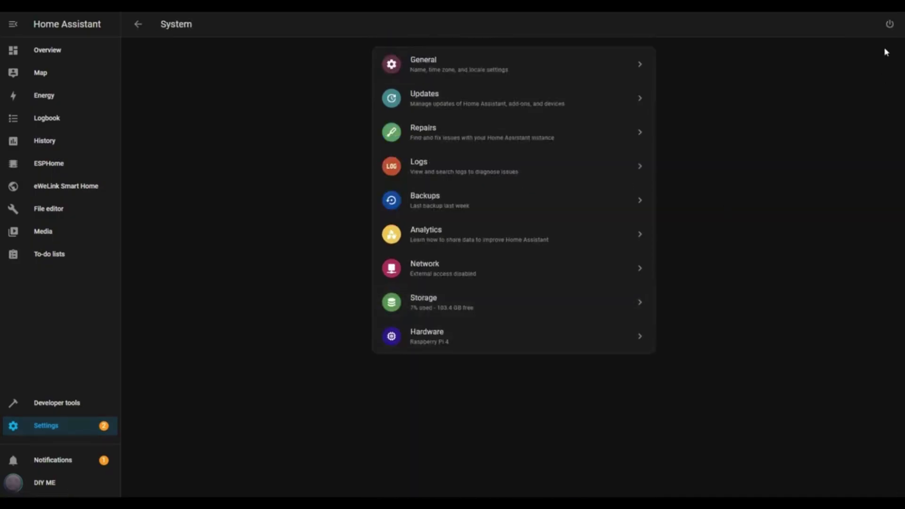
pyautogui.click(889, 26)
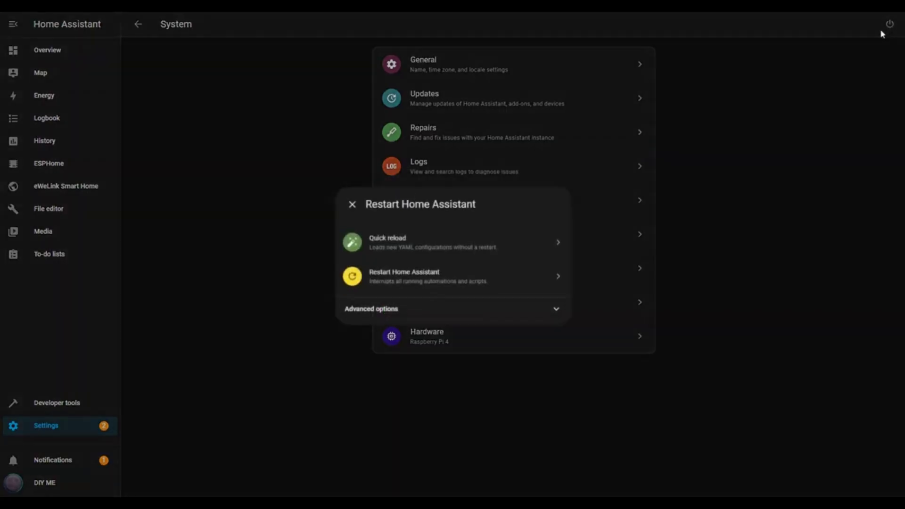
pyautogui.click(424, 281)
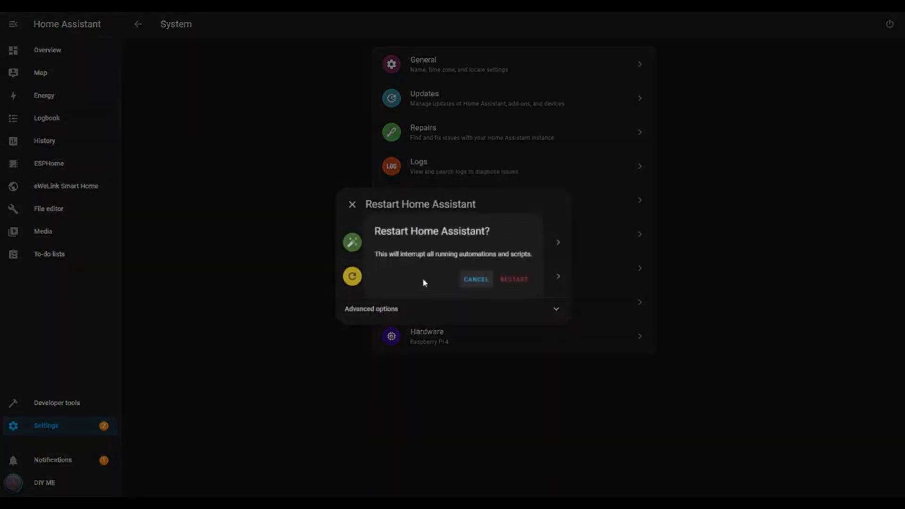
pyautogui.click(511, 280)
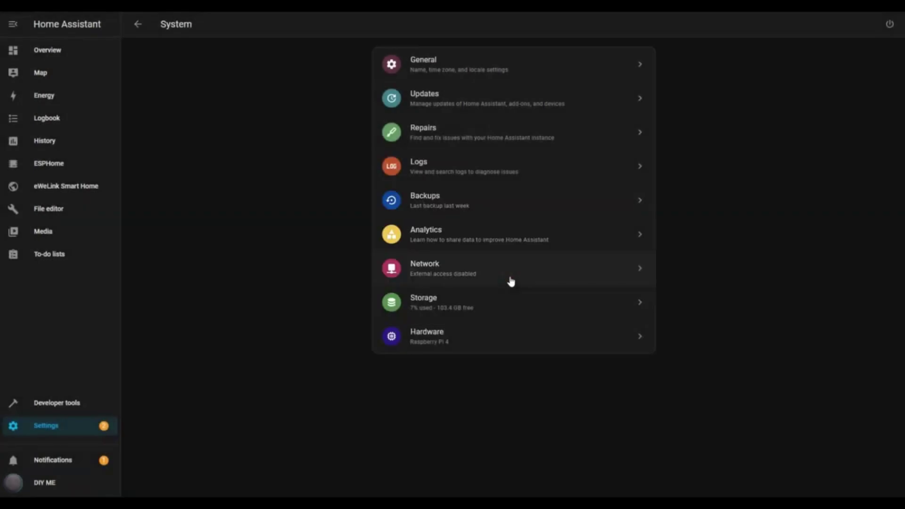
# Create a new empty script in the Automations & scenes settings.
pyautogui.click(38, 427)
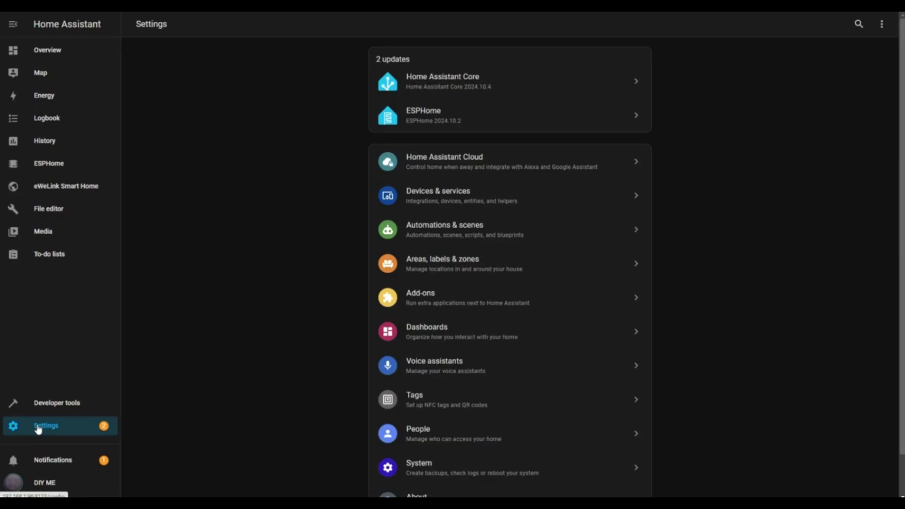
pyautogui.click(448, 237)
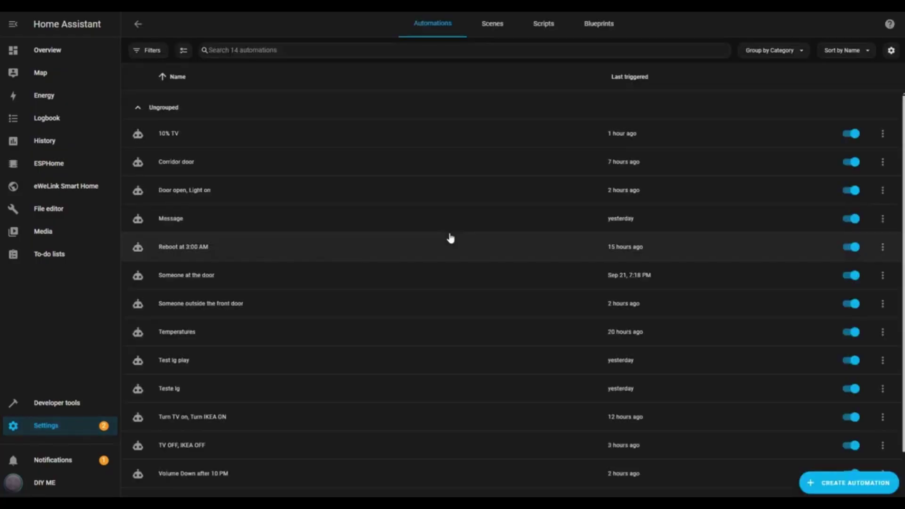
pyautogui.click(552, 29)
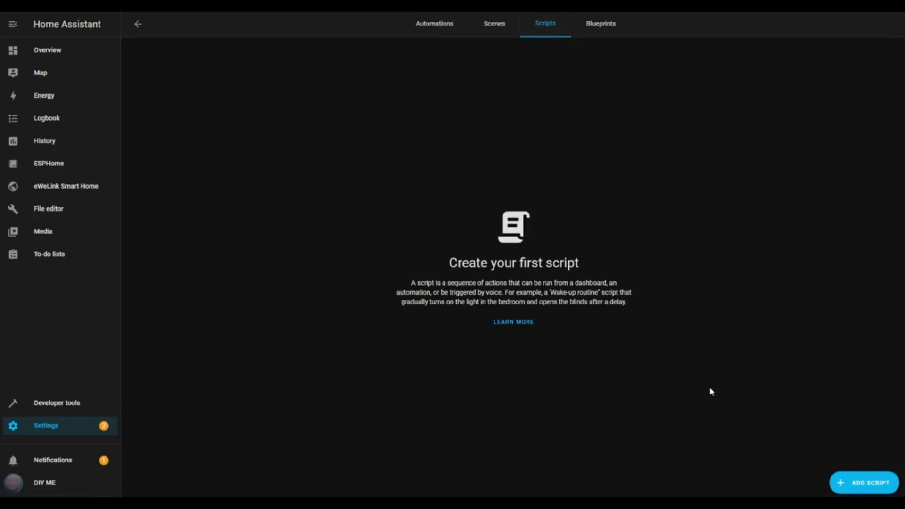
pyautogui.click(878, 483)
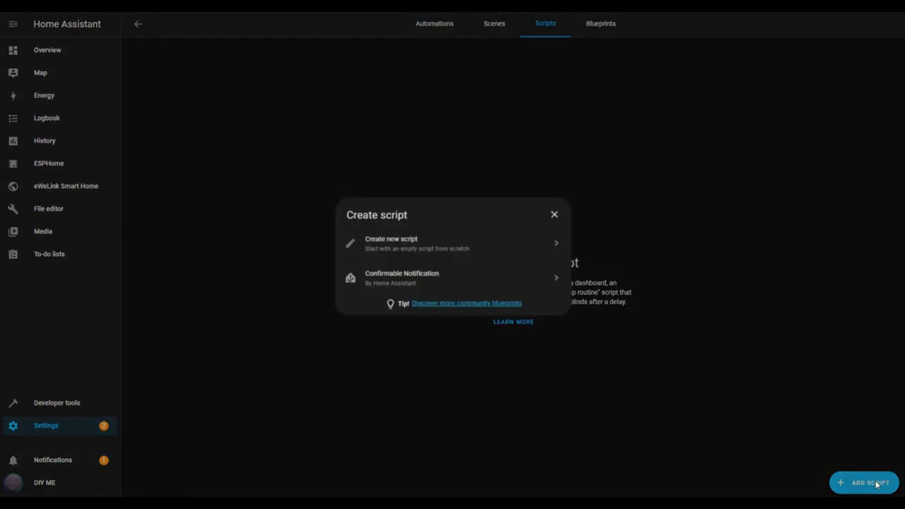
pyautogui.click(384, 252)
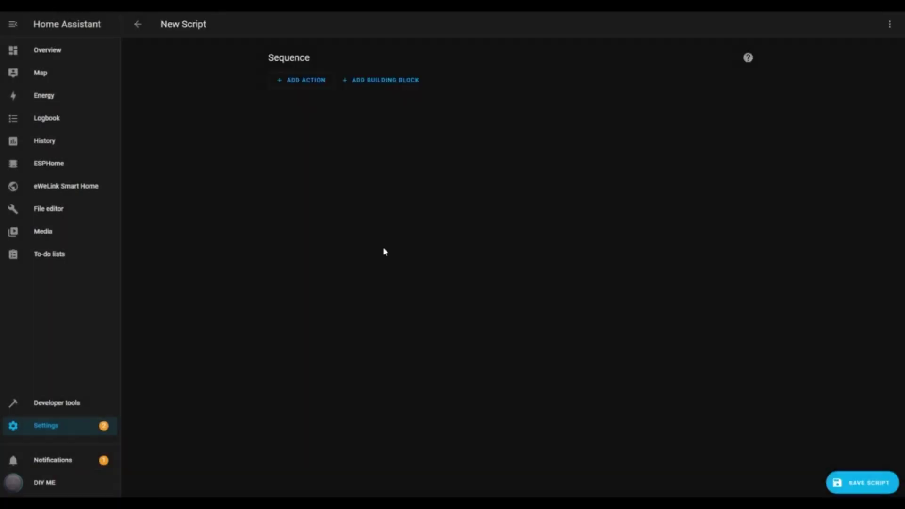
# Add a Wake on LAN "Send magic packet" action with MAC address 75:94:7D:05:E5:0C to the script.
pyautogui.click(303, 87)
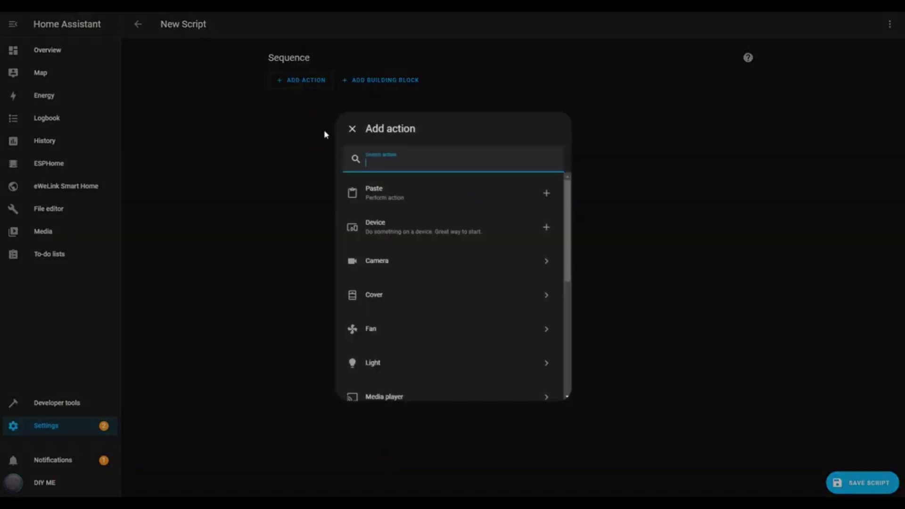
pyautogui.scroll(-5, 410, 365)
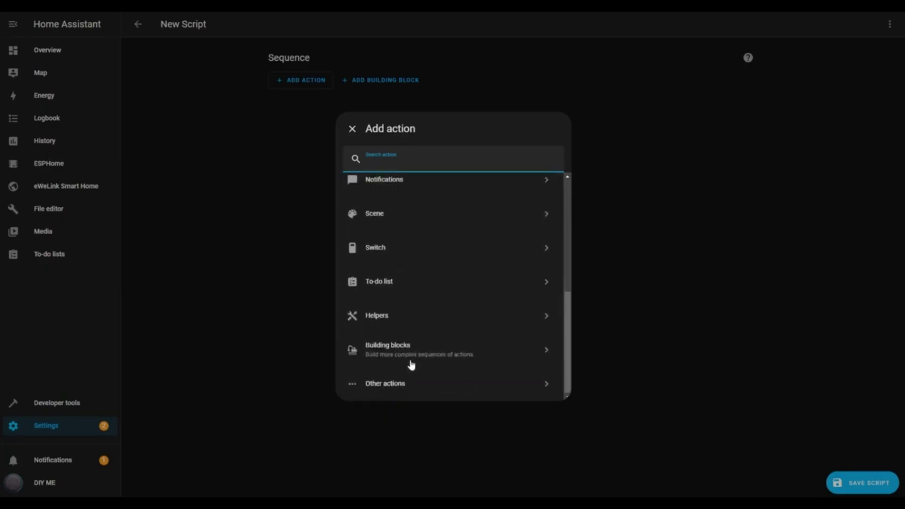
pyautogui.click(390, 388)
pyautogui.scroll(-10, 391, 388)
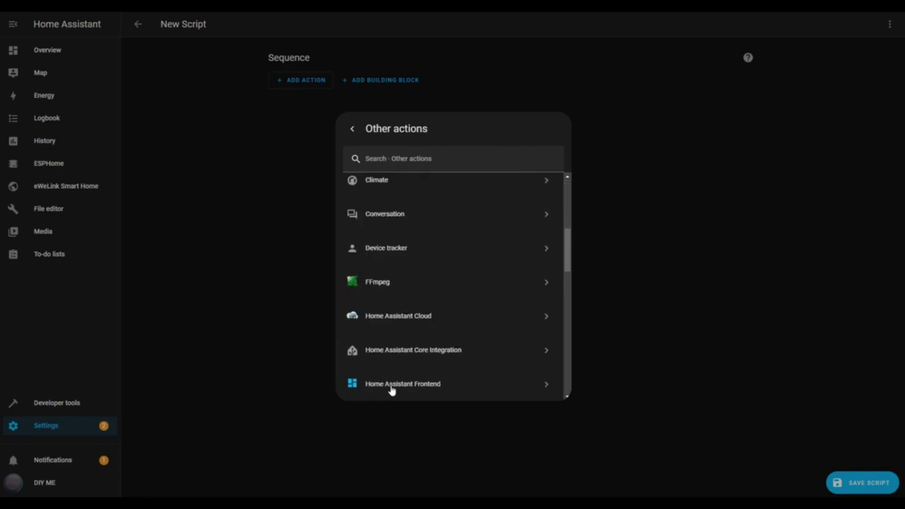
pyautogui.scroll(-3, 391, 388)
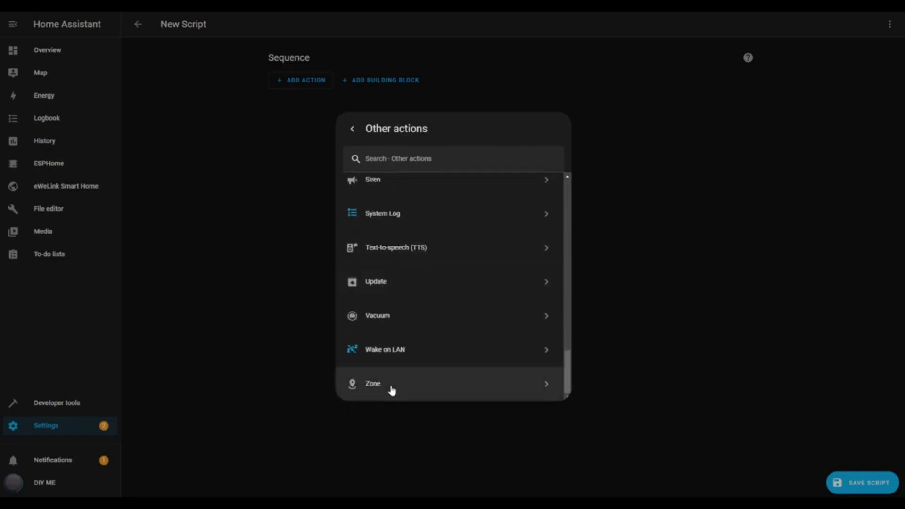
pyautogui.click(391, 357)
pyautogui.click(391, 198)
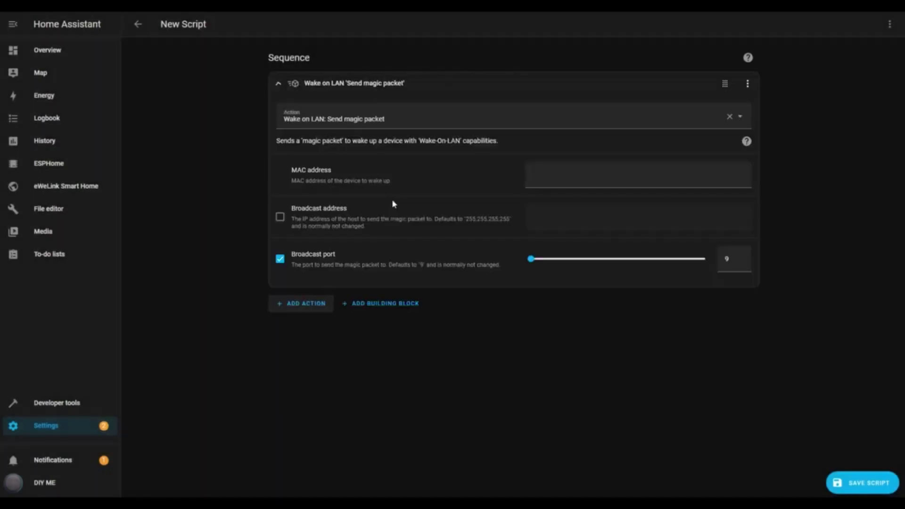
pyautogui.click(538, 179)
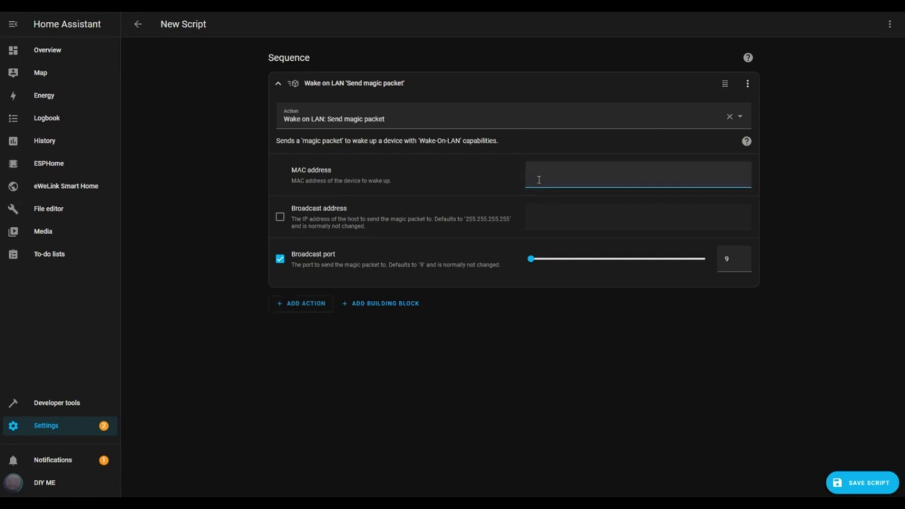
pyautogui.write('75:94:7D:05:E5:0C')
# Add a delay building block of 5 seconds after the magic packet action.
pyautogui.click(388, 310)
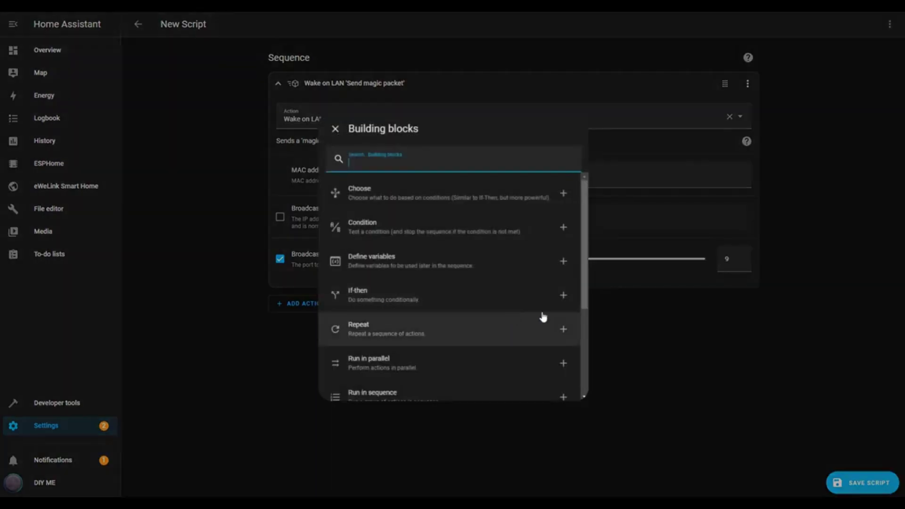
pyautogui.scroll(-3, 474, 312)
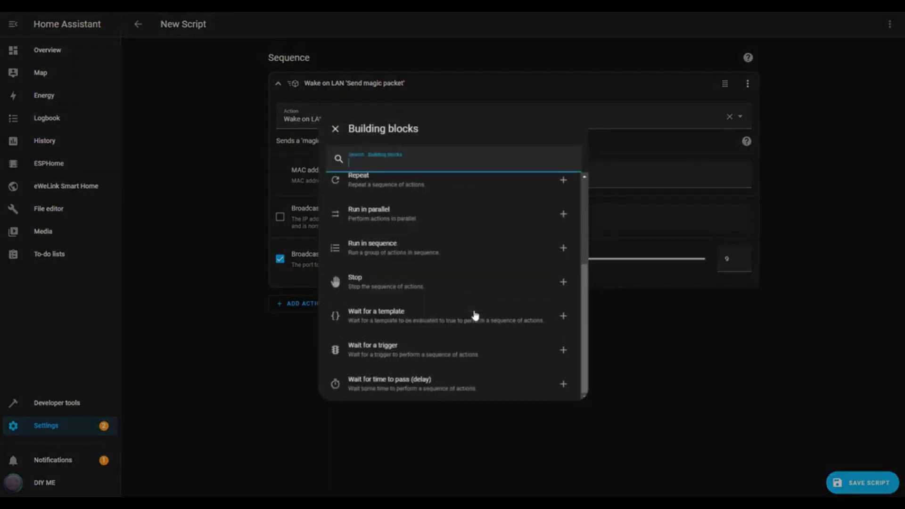
pyautogui.click(387, 384)
pyautogui.click(340, 353)
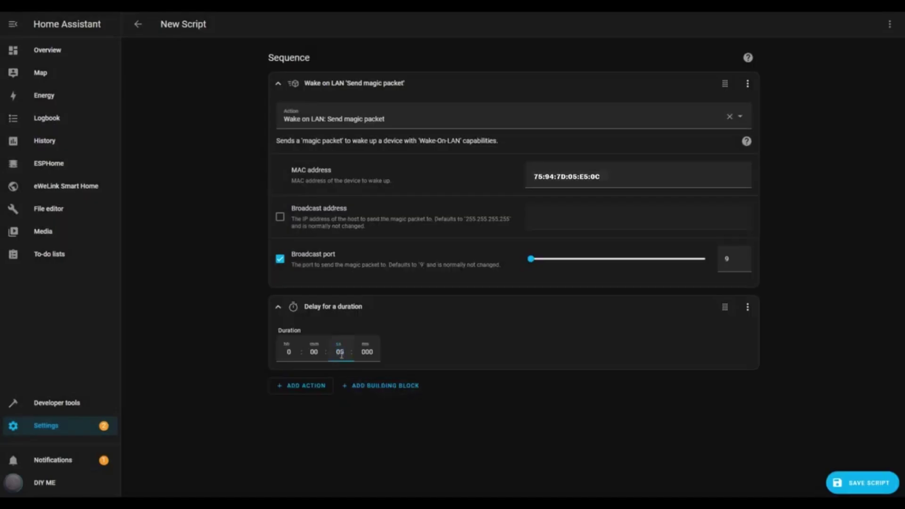
# Add a media player "Select source" action after the 5-second delay.
pyautogui.click(312, 390)
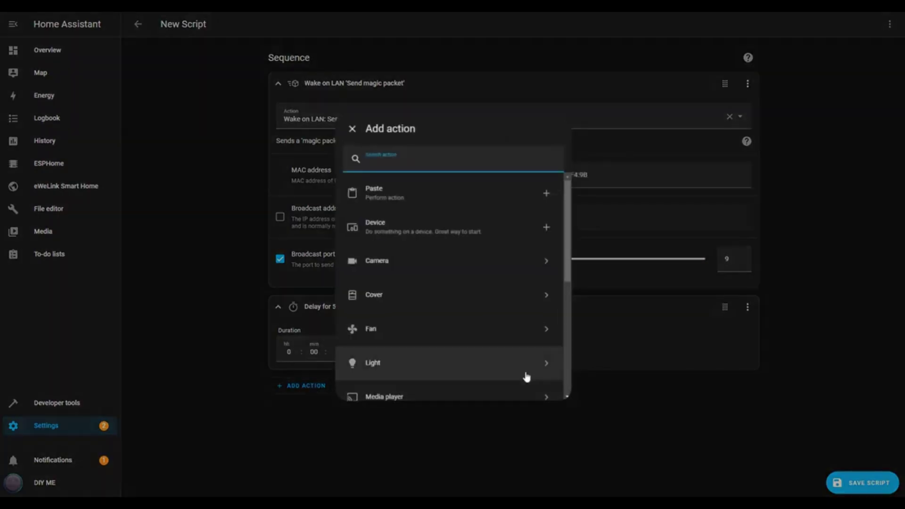
pyautogui.scroll(-1, 475, 338)
pyautogui.click(475, 339)
pyautogui.scroll(-2, 434, 328)
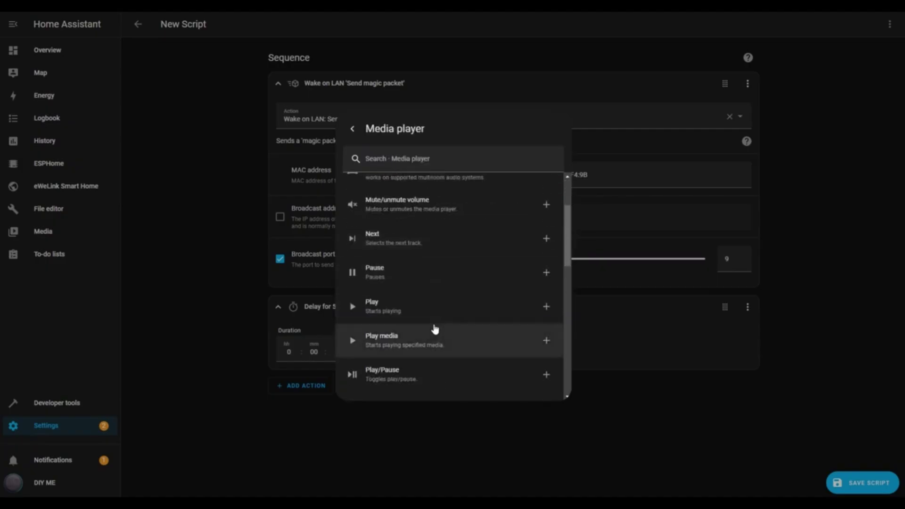
pyautogui.scroll(-5, 434, 329)
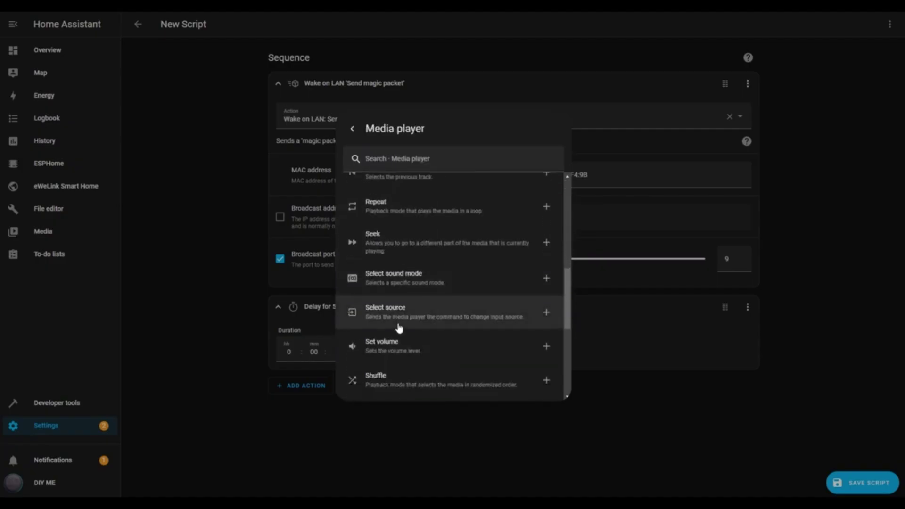
pyautogui.click(433, 328)
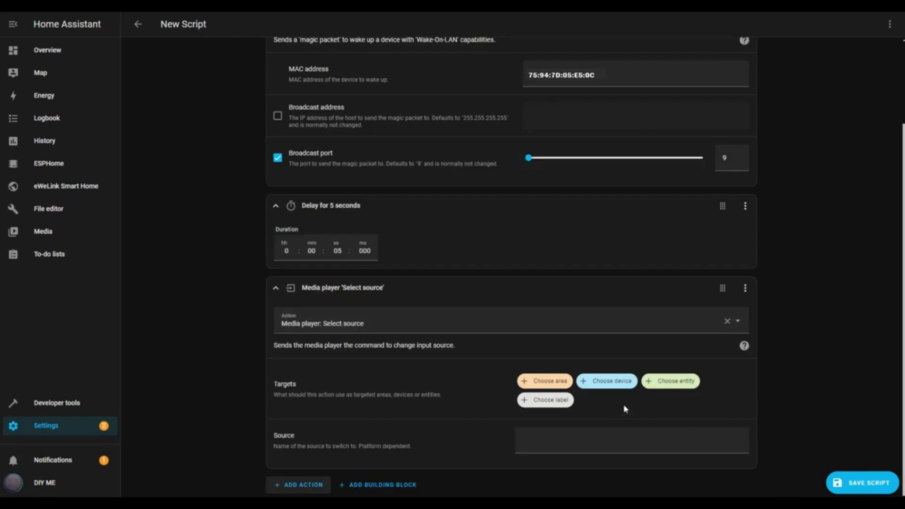
# Target the Living Room device in the "Select source" action and set its source to YouTube.
pyautogui.click(612, 381)
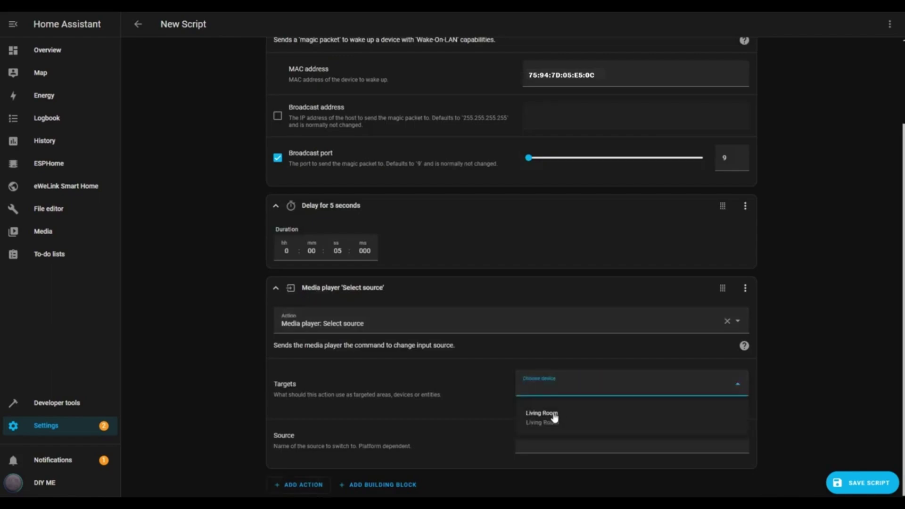
pyautogui.click(554, 417)
pyautogui.scroll(-1, 563, 432)
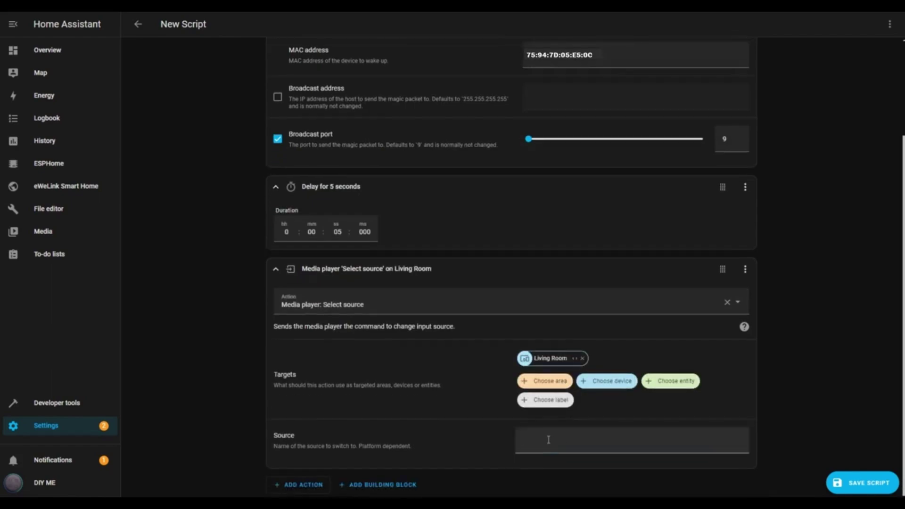
pyautogui.click(548, 439)
pyautogui.write('YouTube')
# Add another "Wait for time to pass (delay)" building block after the YouTube source selection.
pyautogui.click(402, 488)
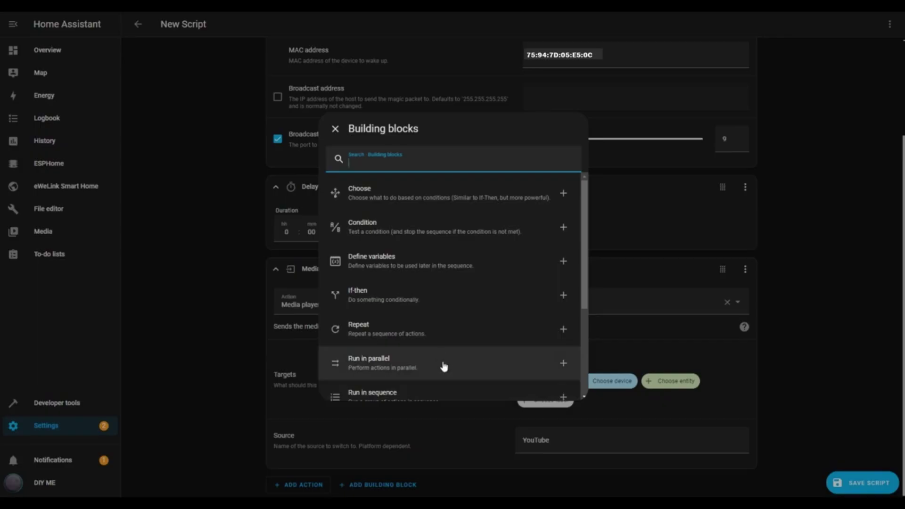
pyautogui.scroll(-3, 442, 365)
pyautogui.click(399, 385)
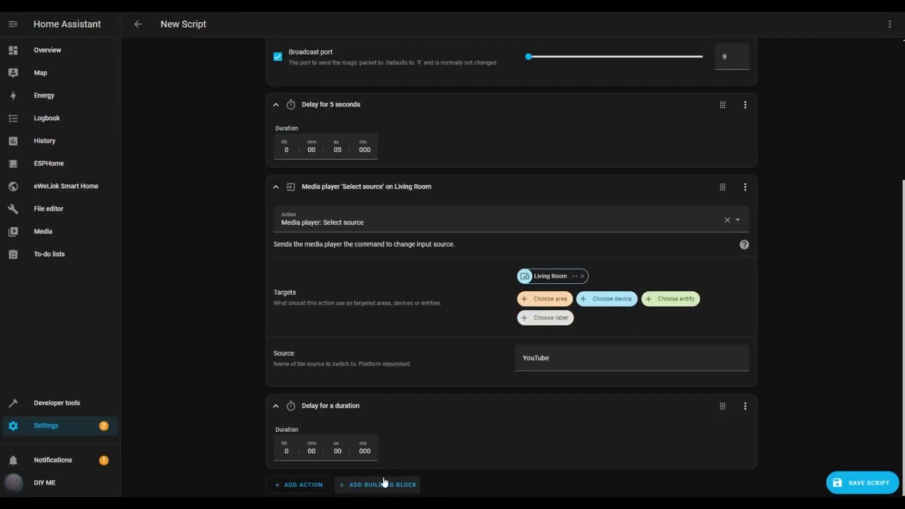
# Add an LG webOS Smart TV "Button" action at the end of the script sequence.
pyautogui.click(296, 488)
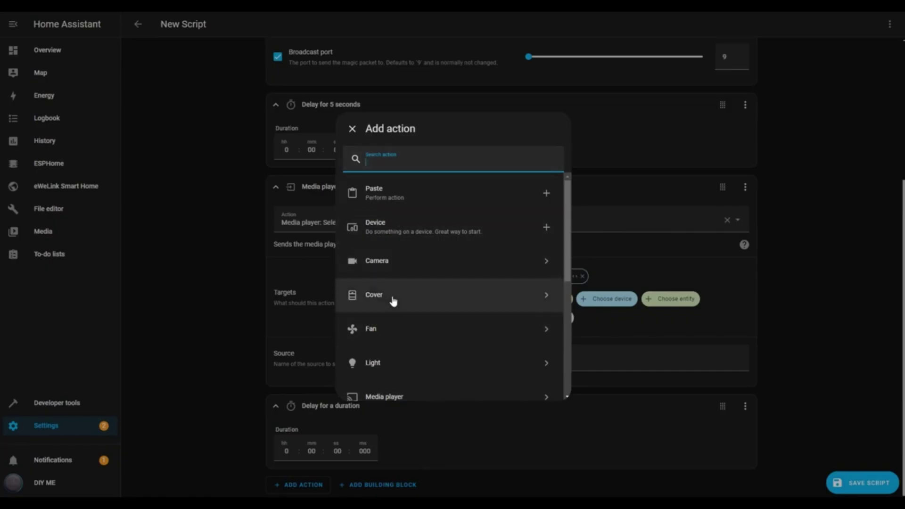
pyautogui.scroll(-5, 396, 391)
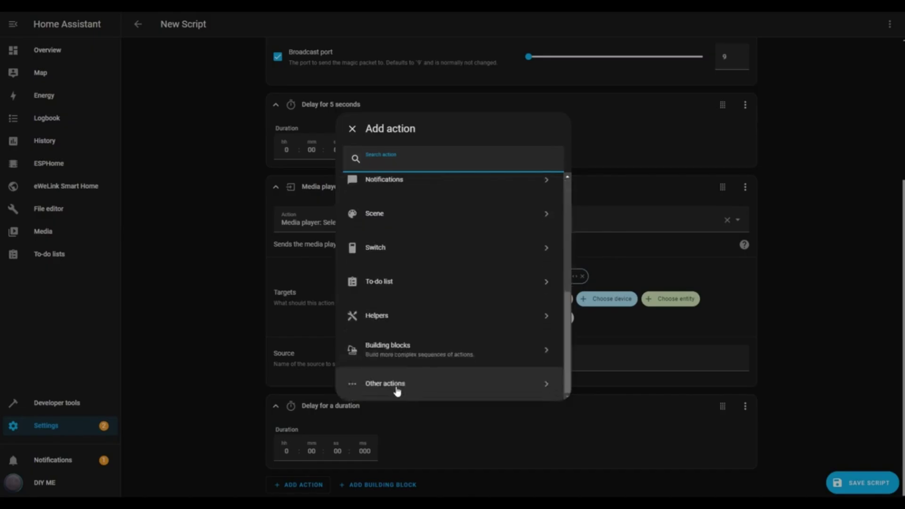
pyautogui.click(397, 387)
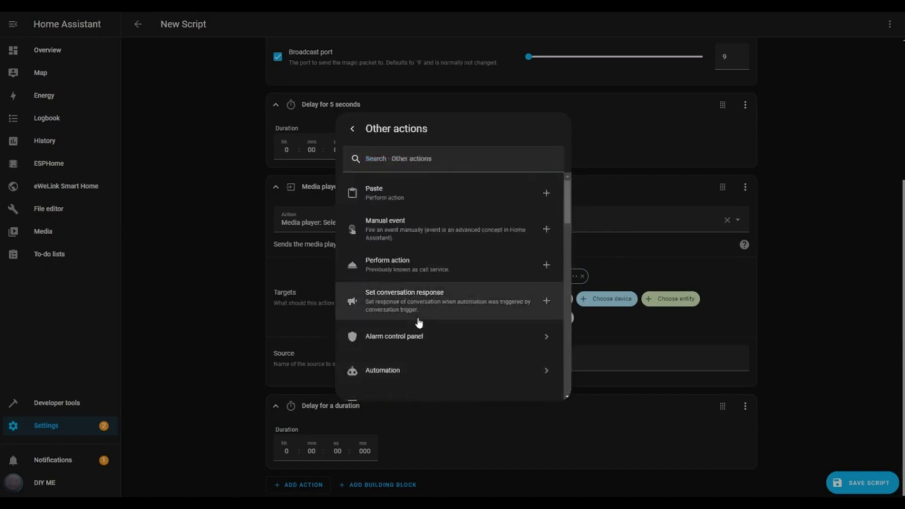
pyautogui.scroll(-5, 418, 319)
pyautogui.scroll(-4, 418, 322)
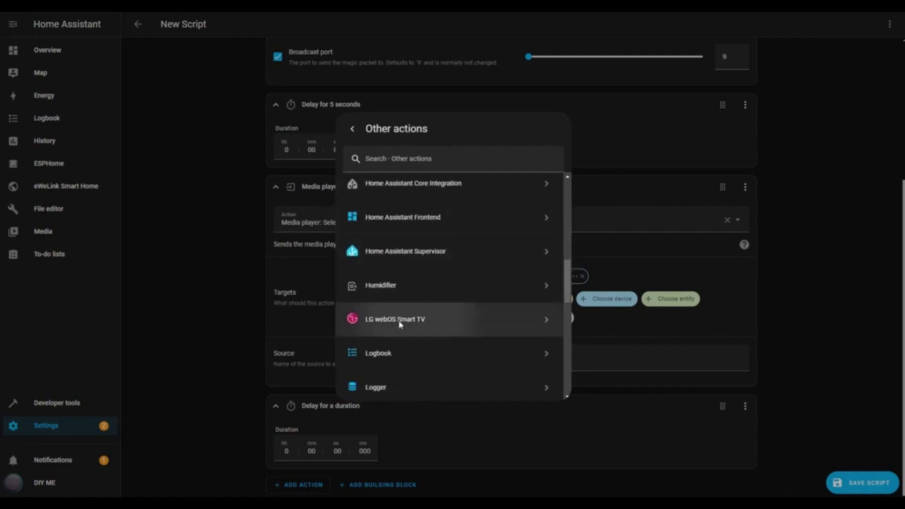
pyautogui.click(398, 323)
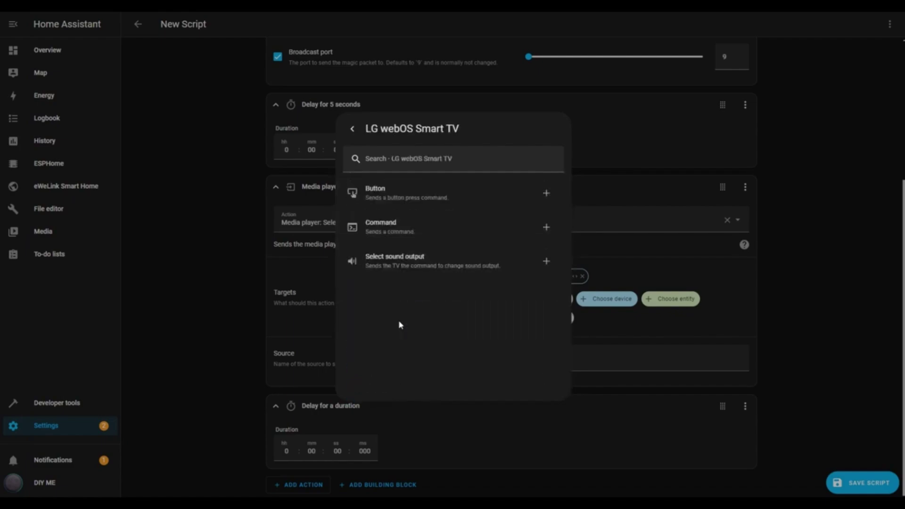
pyautogui.click(392, 191)
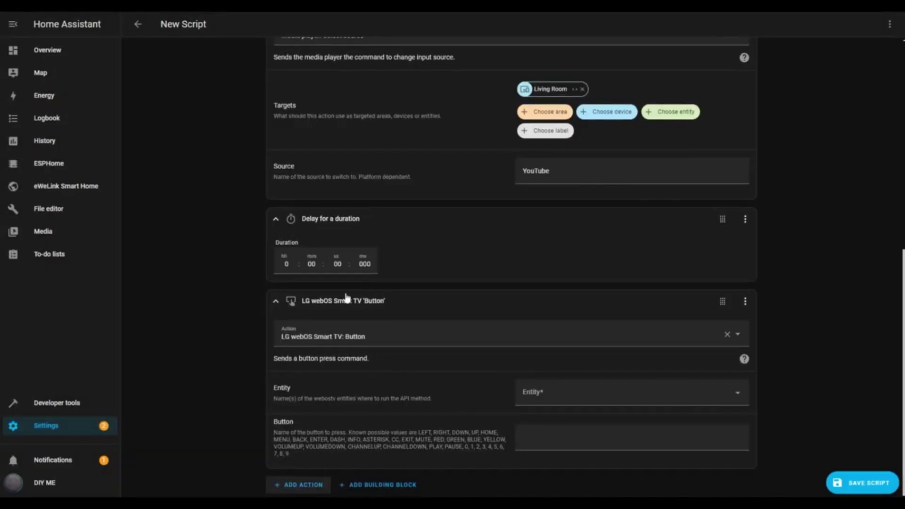
# Set the delay after the YouTube source selection to 5 seconds and make the Button action send RIGHT to Living room TV.
pyautogui.click(338, 265)
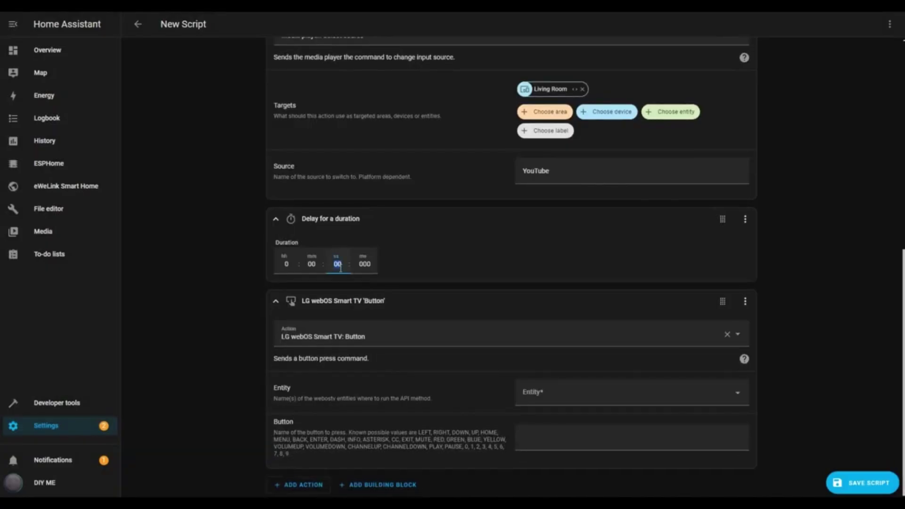
pyautogui.write('5')
pyautogui.click(545, 429)
pyautogui.click(736, 393)
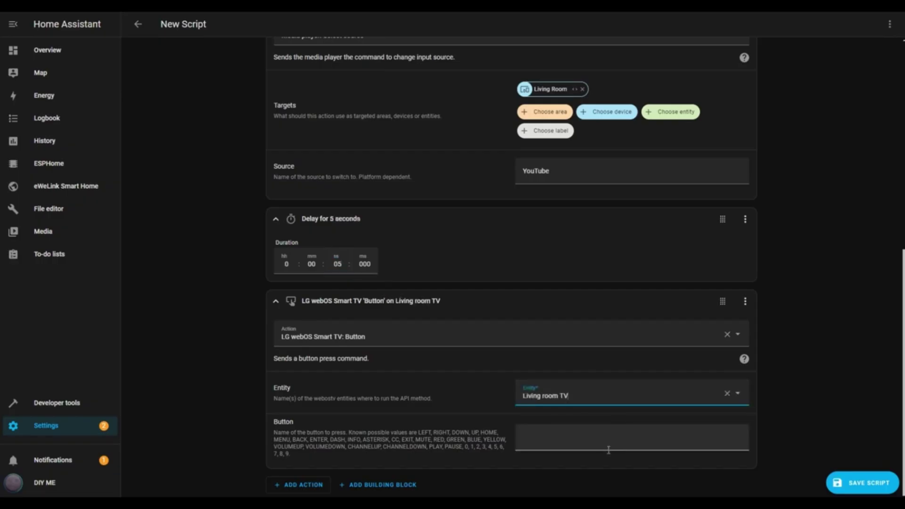
pyautogui.click(538, 435)
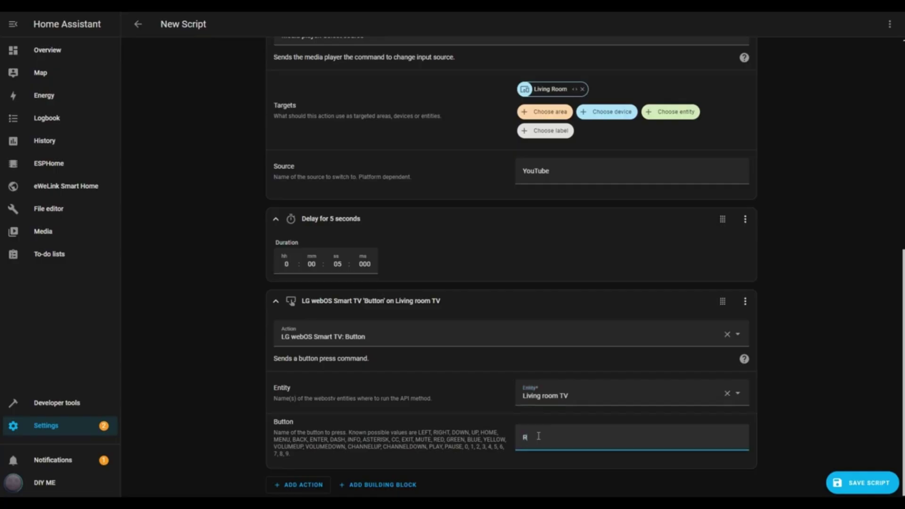
pyautogui.write('RIGHT')
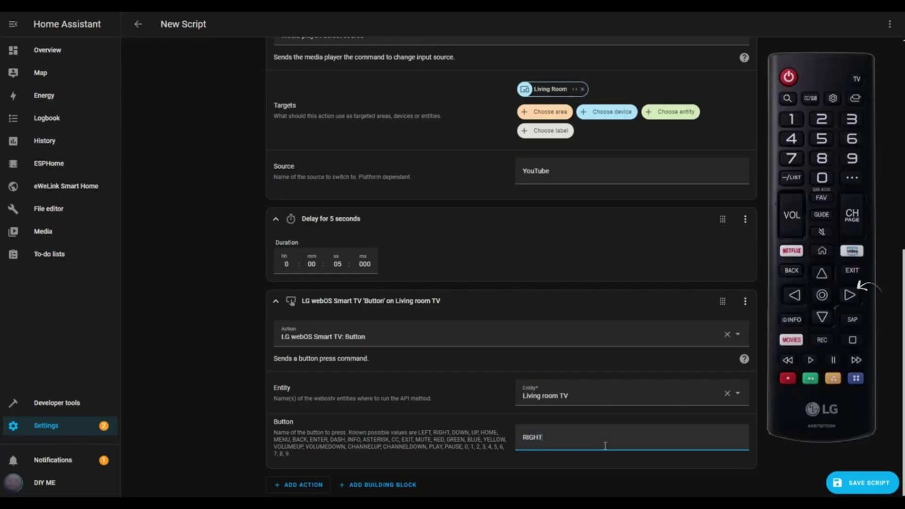
# Add a 5-second "Wait for time to pass (delay)" building block after the RIGHT button action.
pyautogui.click(395, 490)
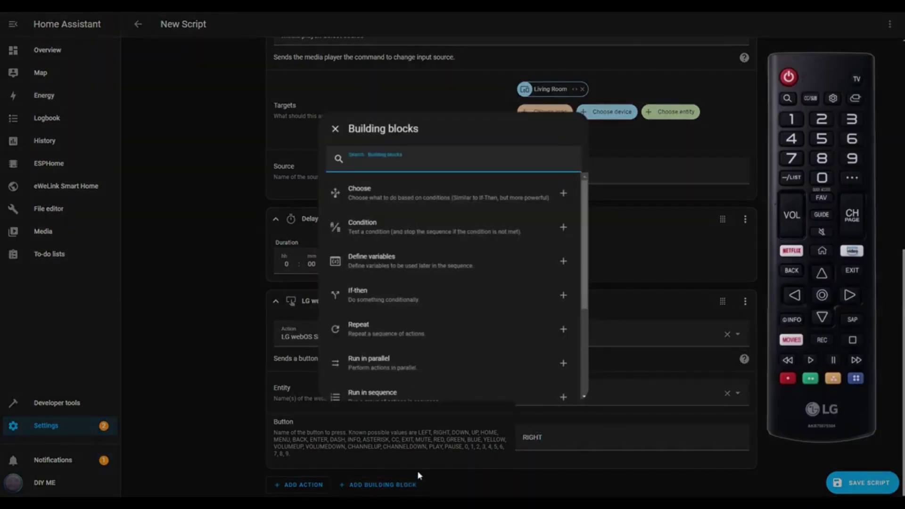
pyautogui.scroll(-3, 414, 358)
pyautogui.click(400, 383)
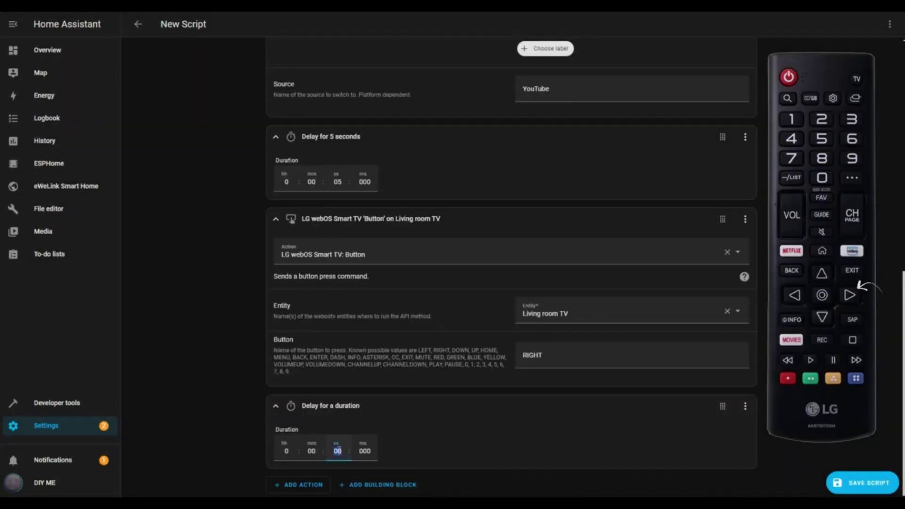
pyautogui.write('5')
# Add a second LG webOS Smart TV "Button" action at the end of the script sequence.
pyautogui.click(306, 486)
pyautogui.scroll(-5, 474, 315)
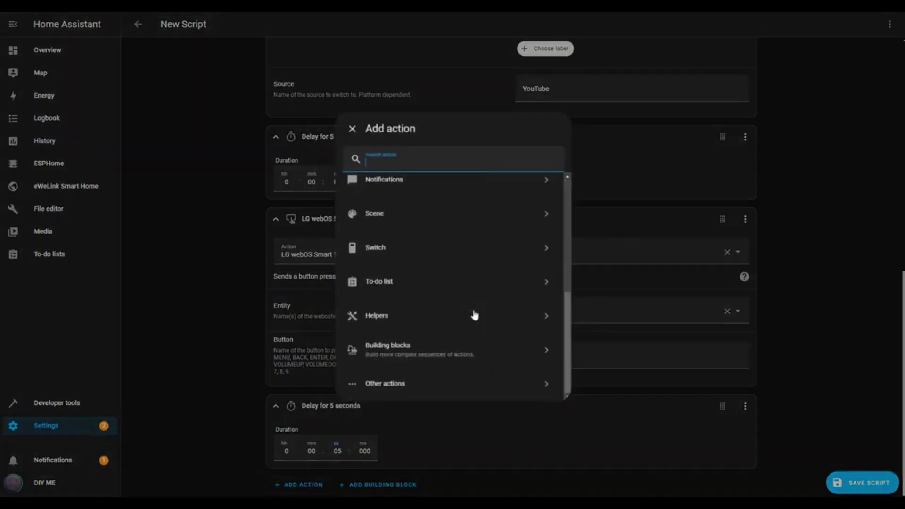
pyautogui.scroll(3, 475, 314)
pyautogui.scroll(-4, 475, 314)
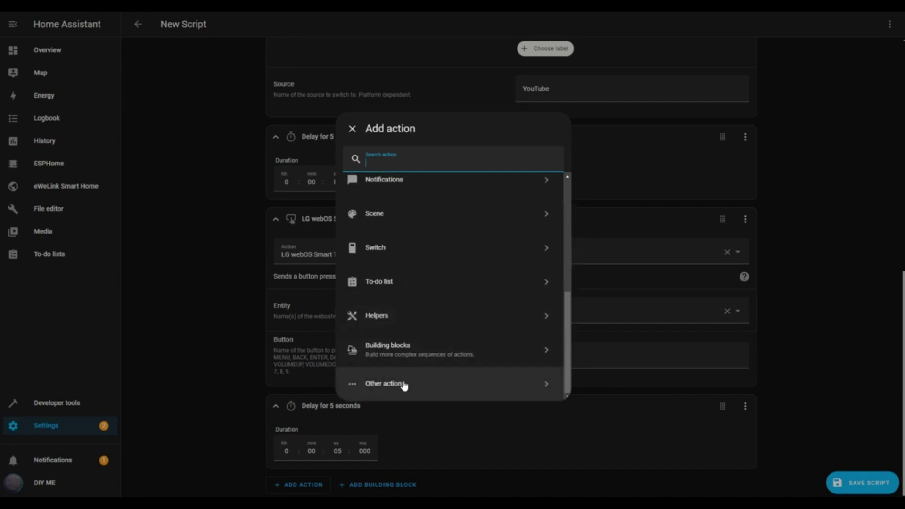
pyautogui.click(404, 384)
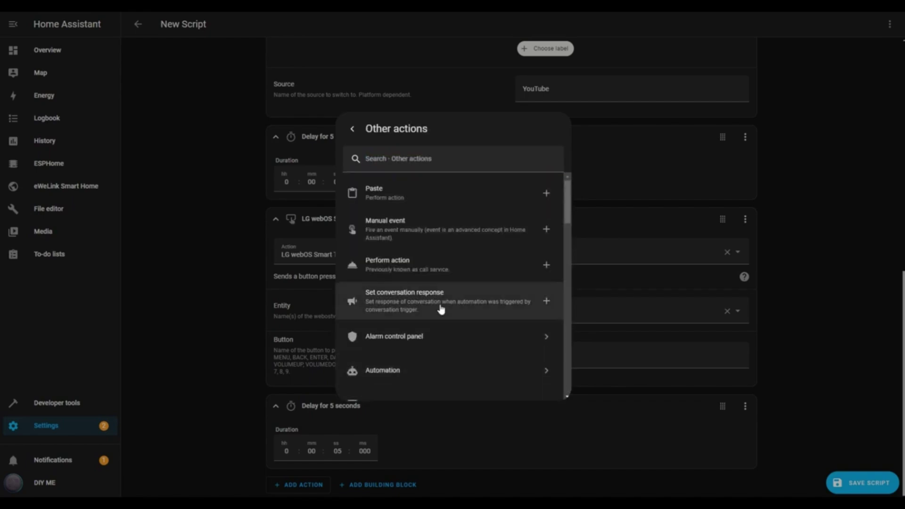
pyautogui.scroll(-8, 441, 310)
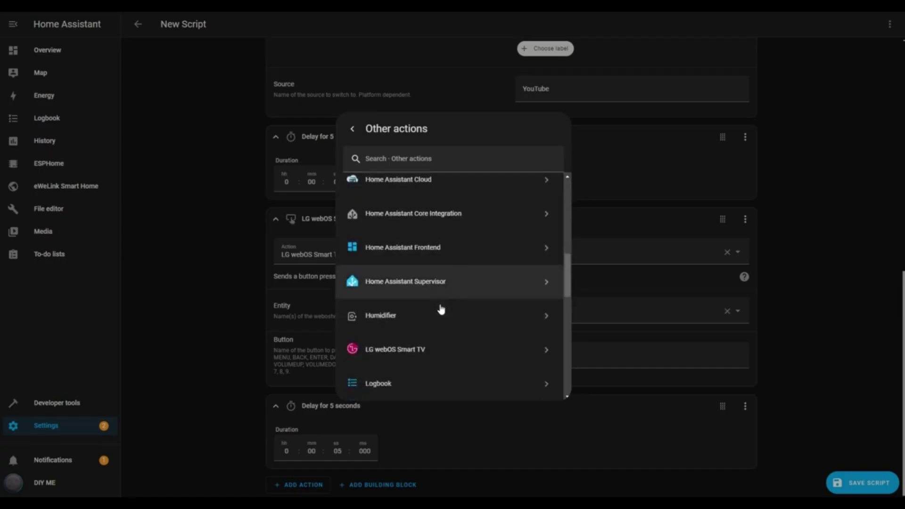
pyautogui.scroll(-1, 440, 309)
pyautogui.click(420, 316)
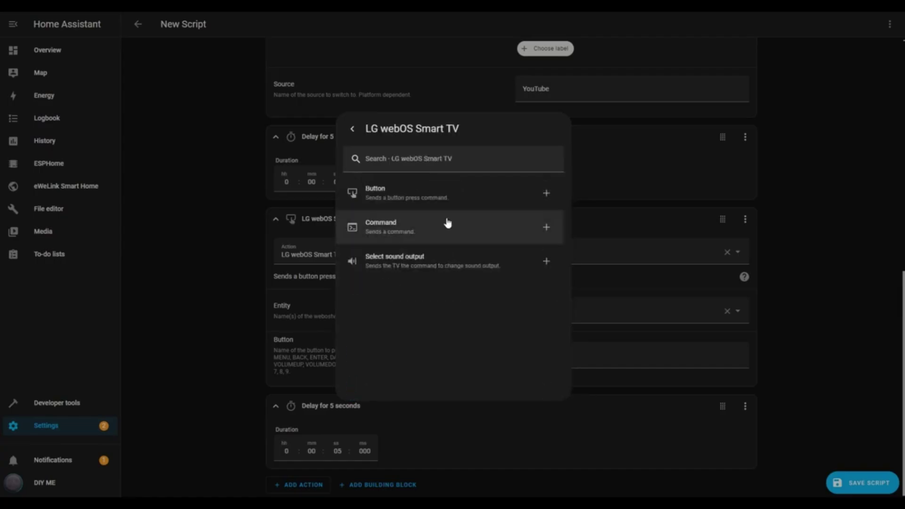
pyautogui.click(438, 199)
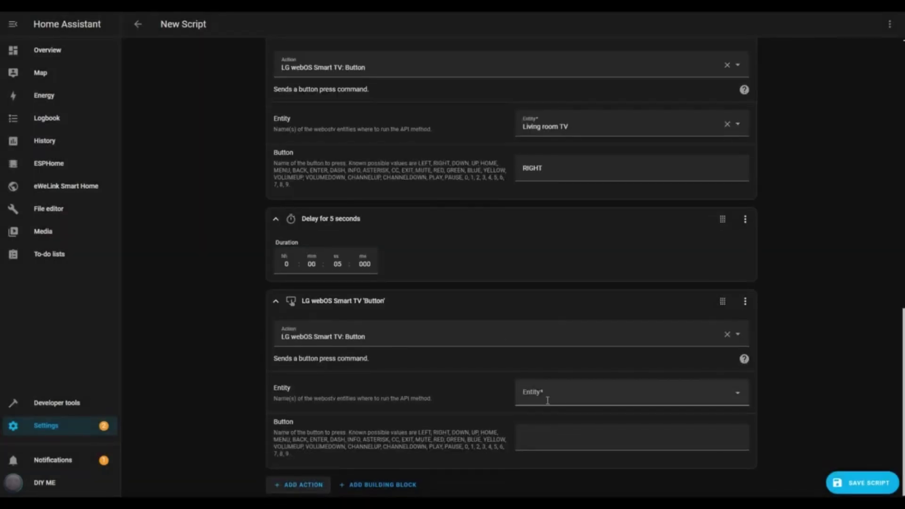
# Set the new Button action's entity to Living room TV and its button to ENTER.
pyautogui.click(547, 401)
pyautogui.click(552, 445)
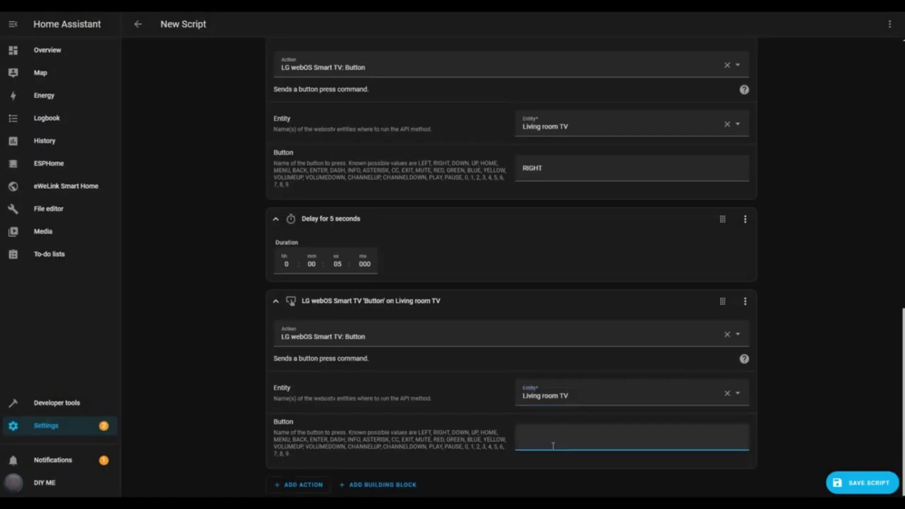
pyautogui.write('ENTER')
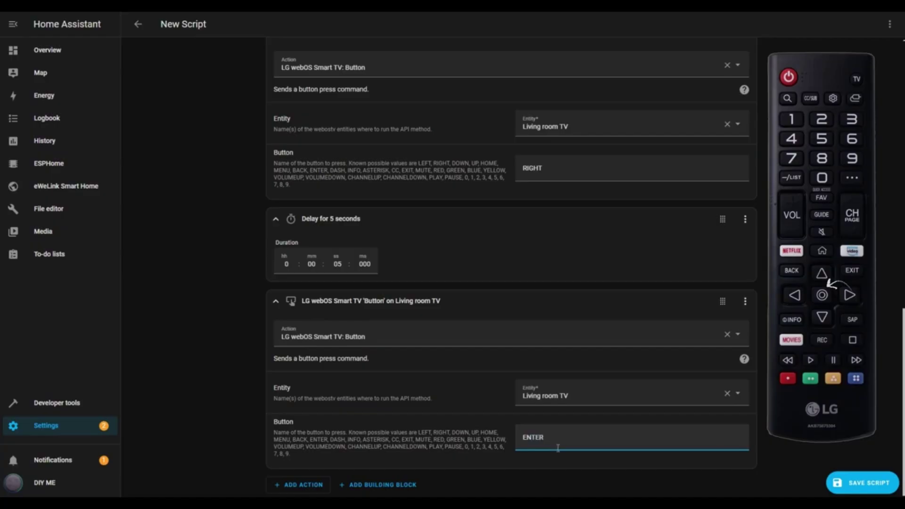
# Save the script under the name "Wake up with YouTube" with a YouTube icon.
pyautogui.click(866, 485)
pyautogui.tripleClick(372, 225)
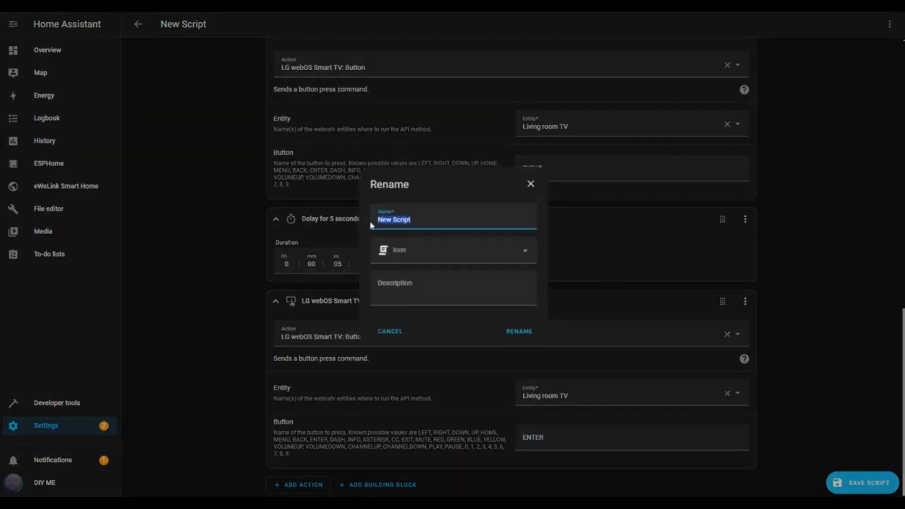
pyautogui.write('Wake up with YouTube')
pyautogui.click(524, 251)
pyautogui.write('yout')
pyautogui.click(422, 414)
pyautogui.click(526, 332)
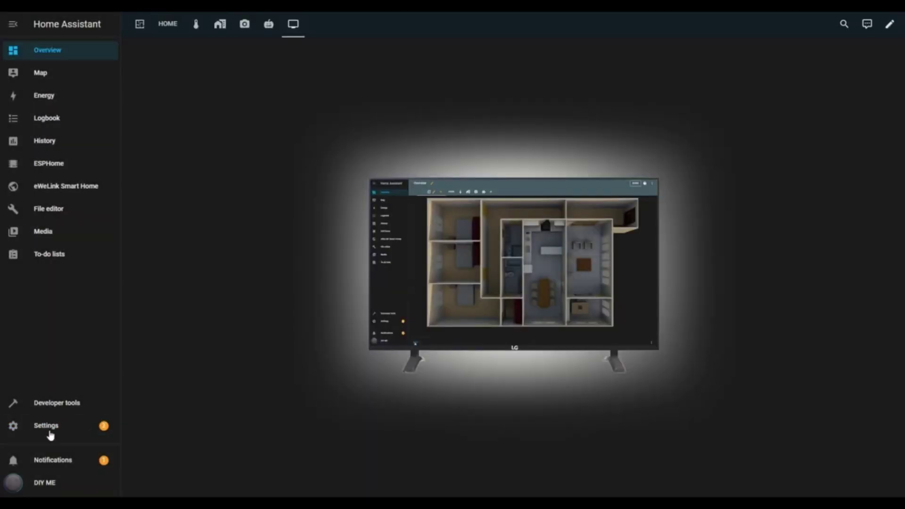
# Create a new empty automation from scratch in the Automations & scenes settings.
pyautogui.click(41, 435)
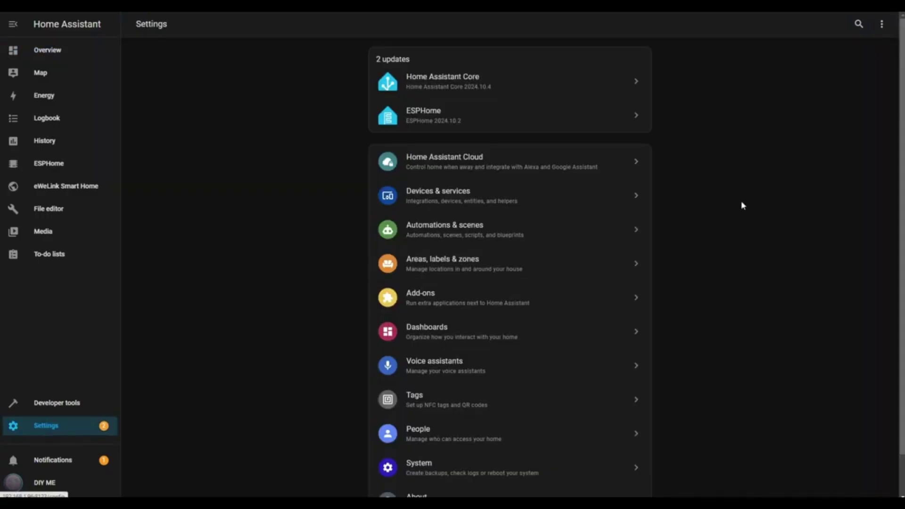
pyautogui.click(485, 230)
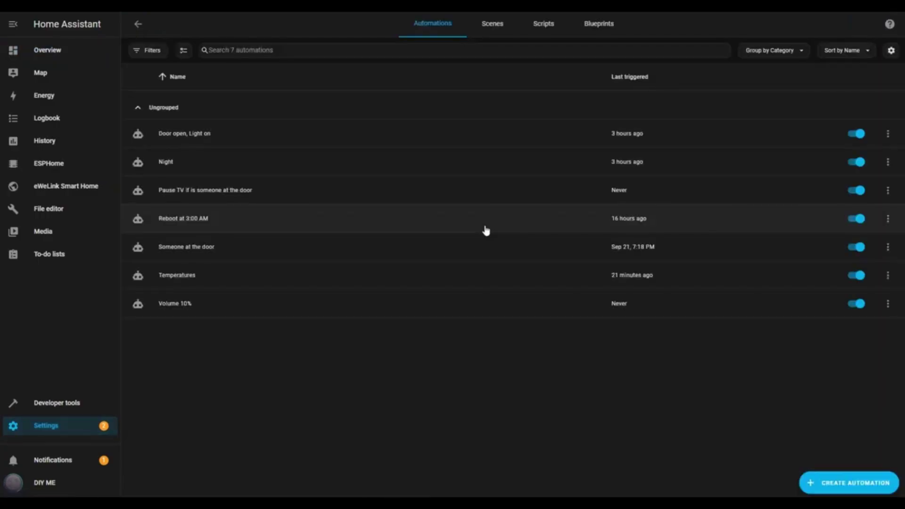
pyautogui.click(872, 486)
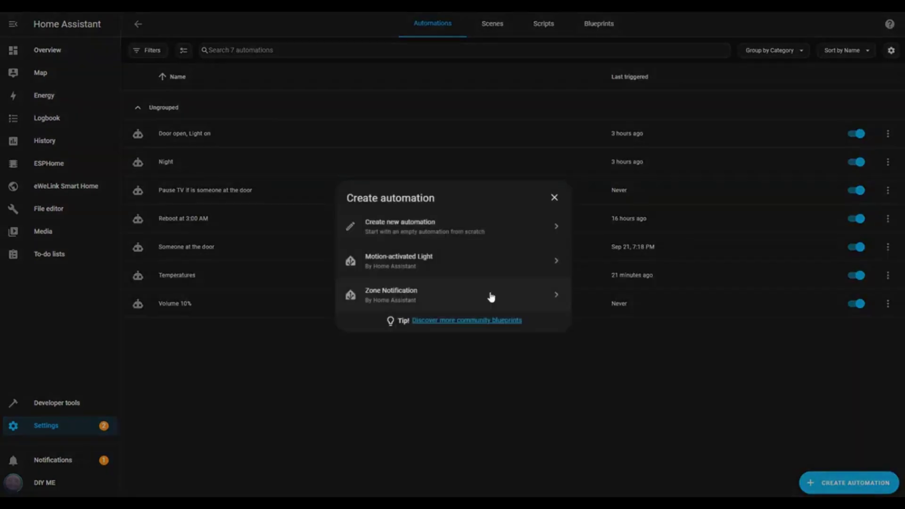
pyautogui.click(423, 227)
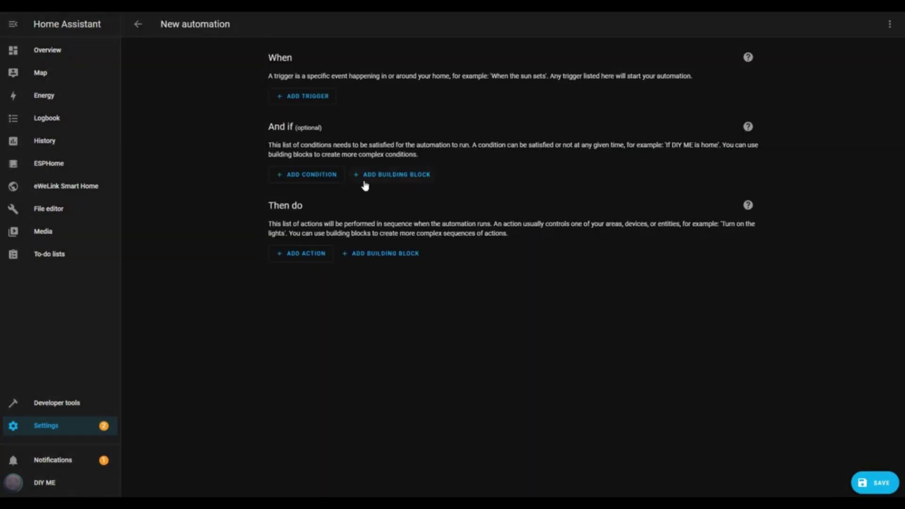
# Add a fixed-time trigger to the new automation and set it to 6:00 AM.
pyautogui.click(307, 99)
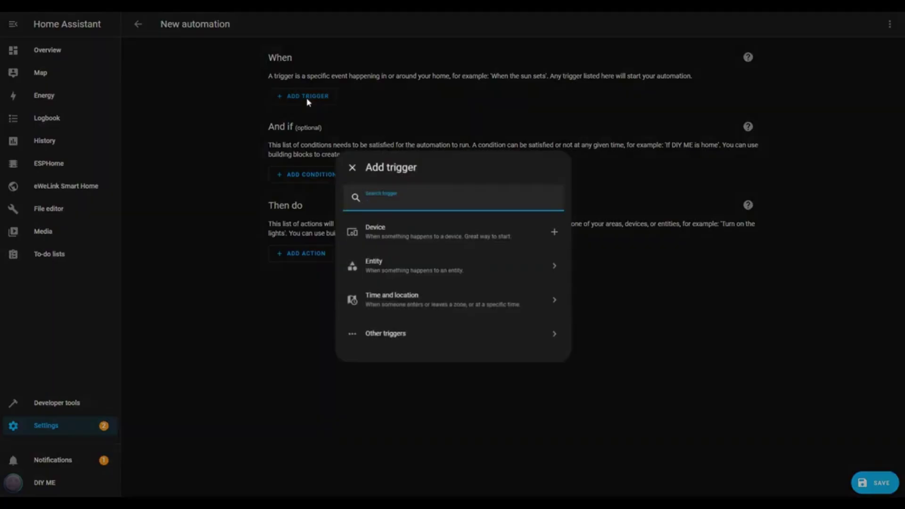
pyautogui.click(444, 301)
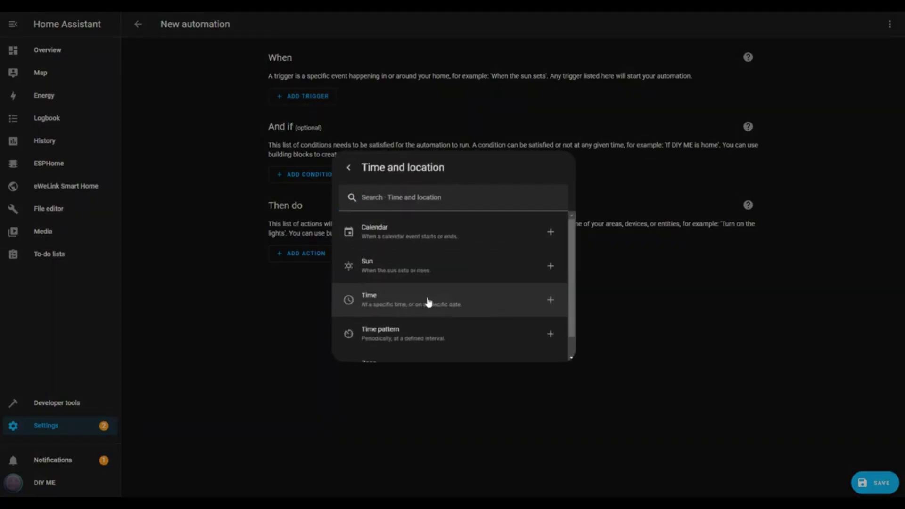
pyautogui.click(428, 302)
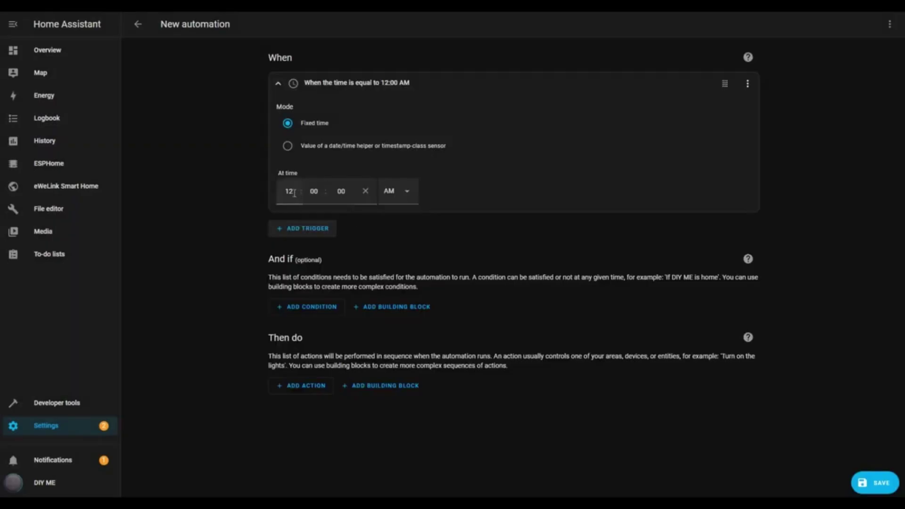
pyautogui.click(294, 193)
pyautogui.write('06')
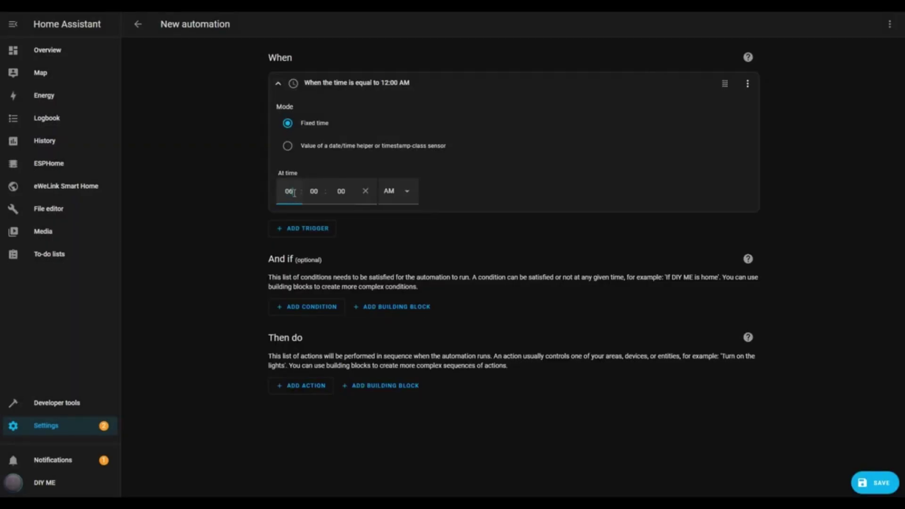
pyautogui.click(490, 198)
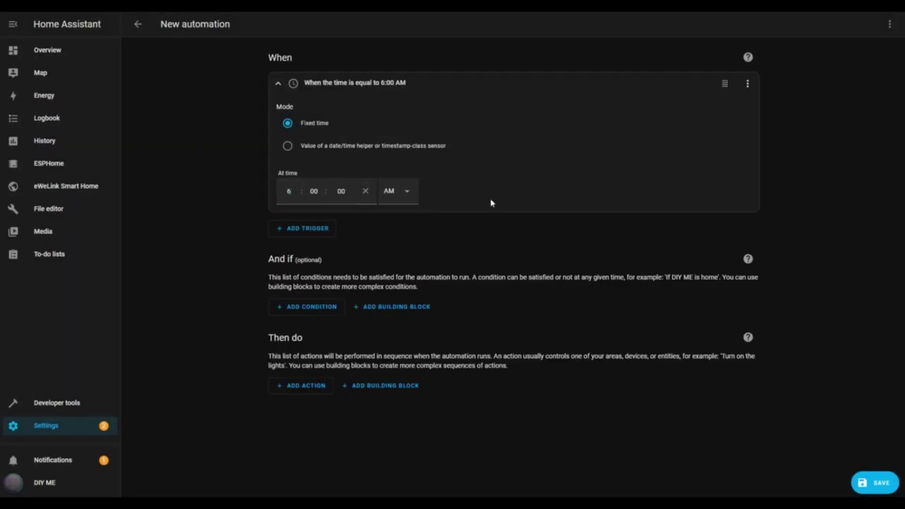
# Add an action to the automation that runs the "Wake up with YouTube" script.
pyautogui.click(314, 390)
pyautogui.scroll(-5, 443, 316)
pyautogui.click(424, 383)
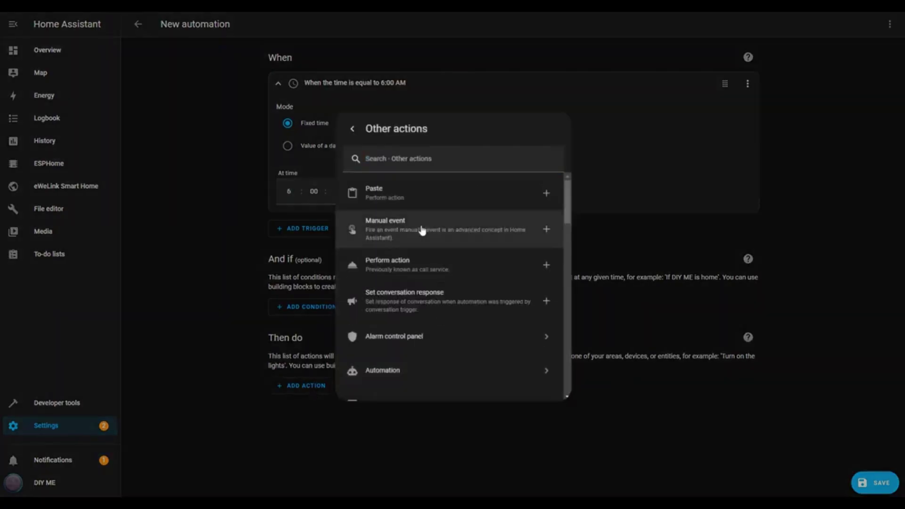
pyautogui.write('scr')
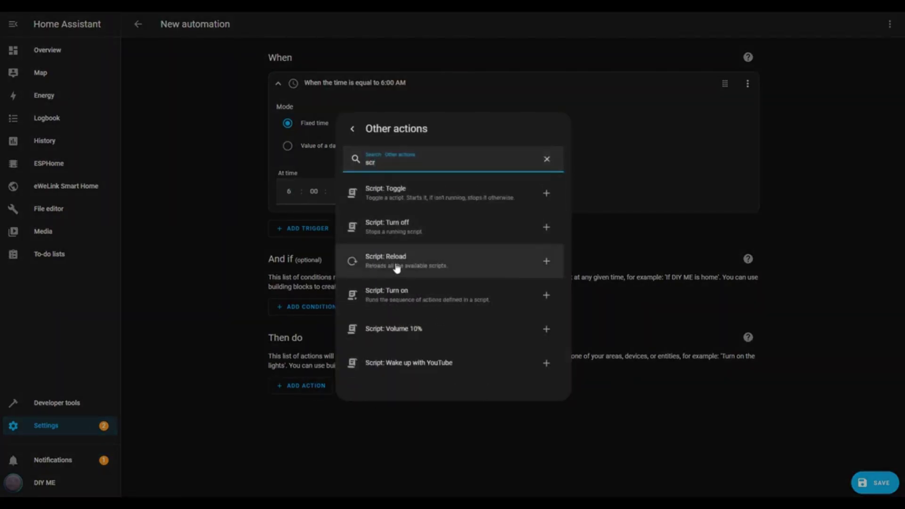
pyautogui.click(423, 374)
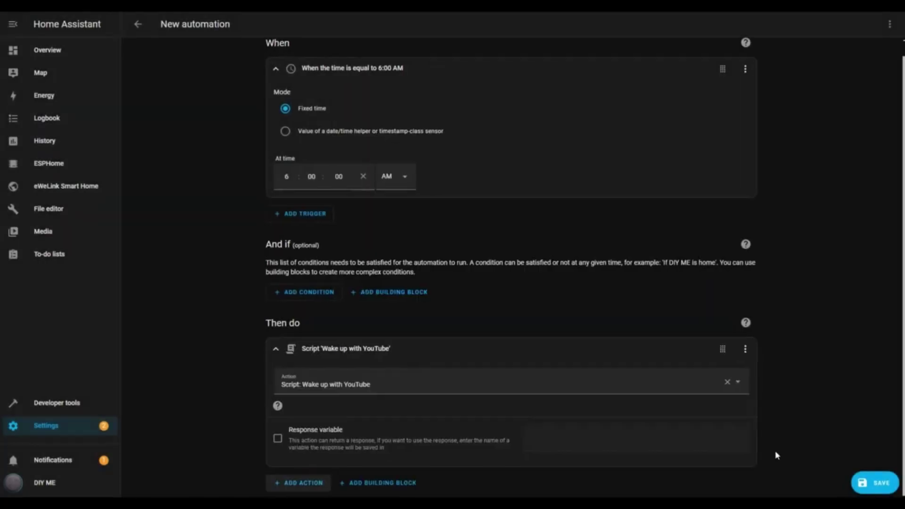
# Save the automation under the name "Wake up with youtube".
pyautogui.click(875, 482)
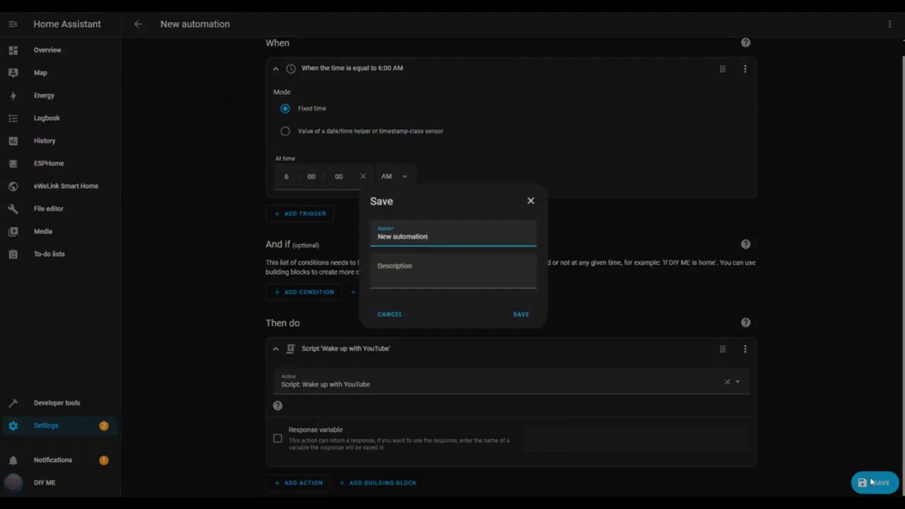
pyautogui.write('Wake up with youtube')
pyautogui.click(520, 313)
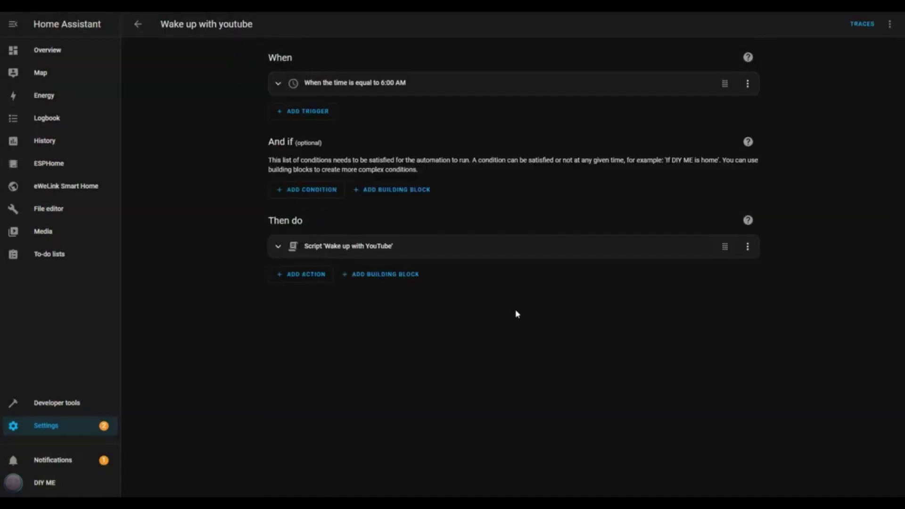